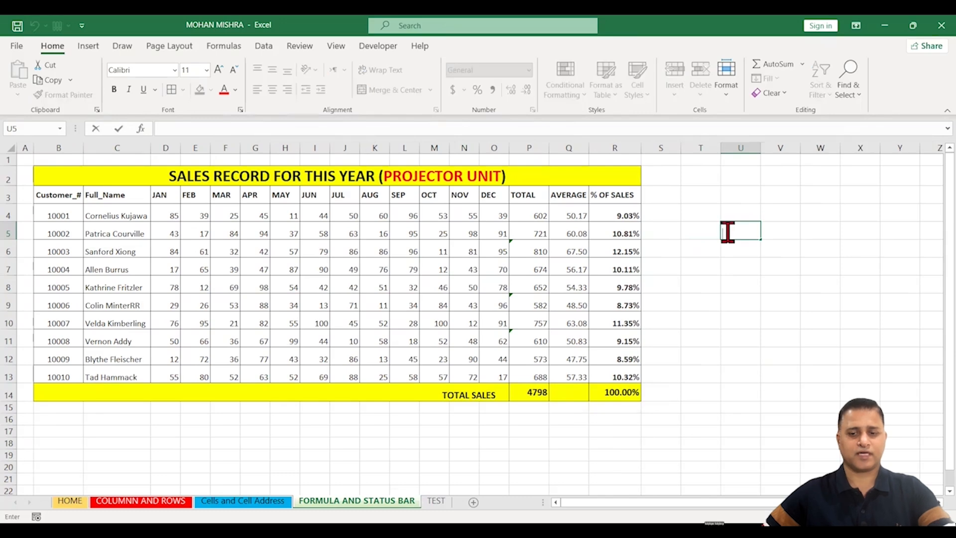
key("Return")
double_click(727, 231)
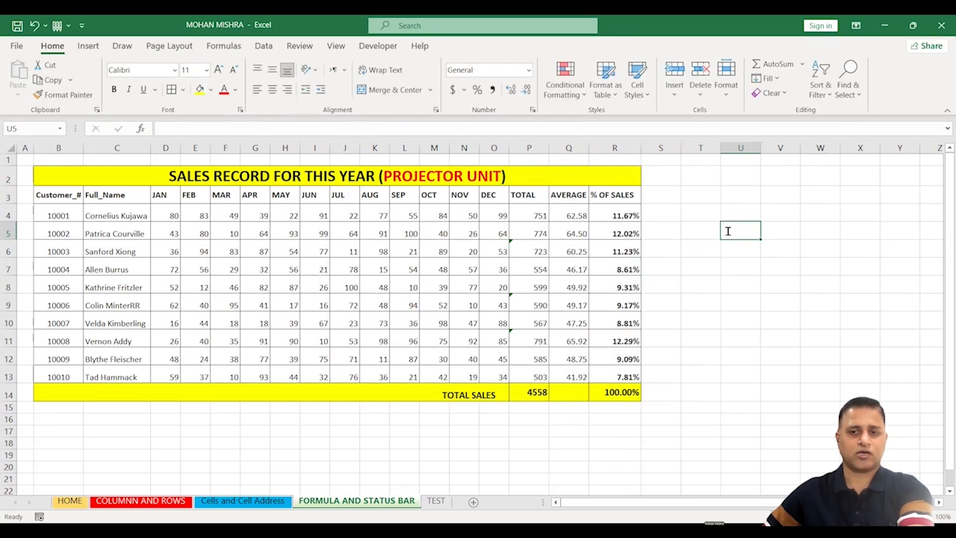
left_click(729, 278)
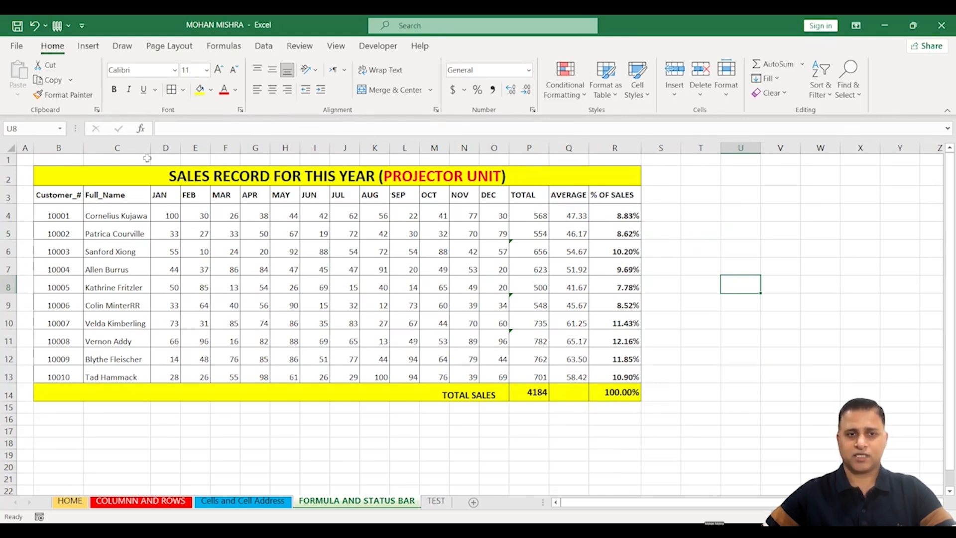
Enlarge the formula bar to about three lines, and shrink it back to about two lines in height
left_click(202, 128)
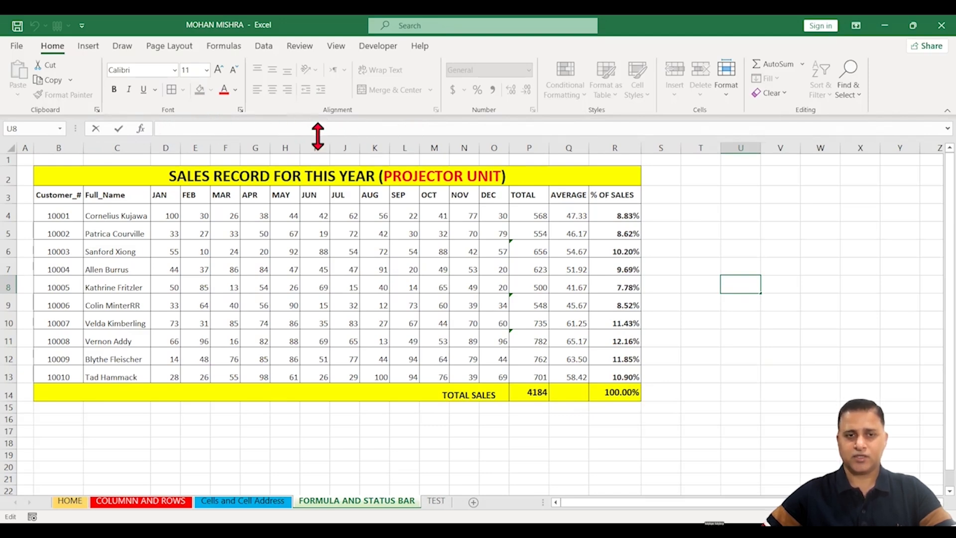
left_click_drag(318, 135, 325, 178)
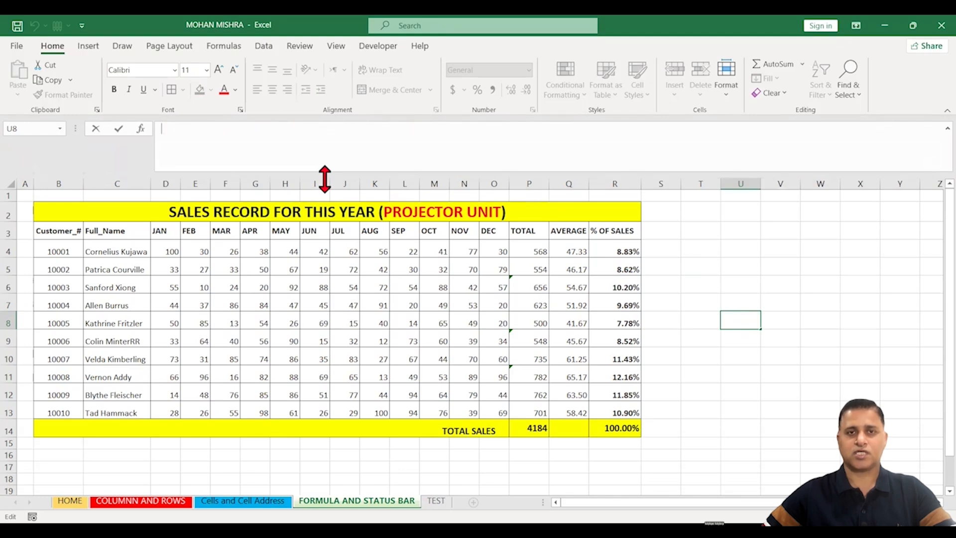
left_click_drag(325, 178, 324, 147)
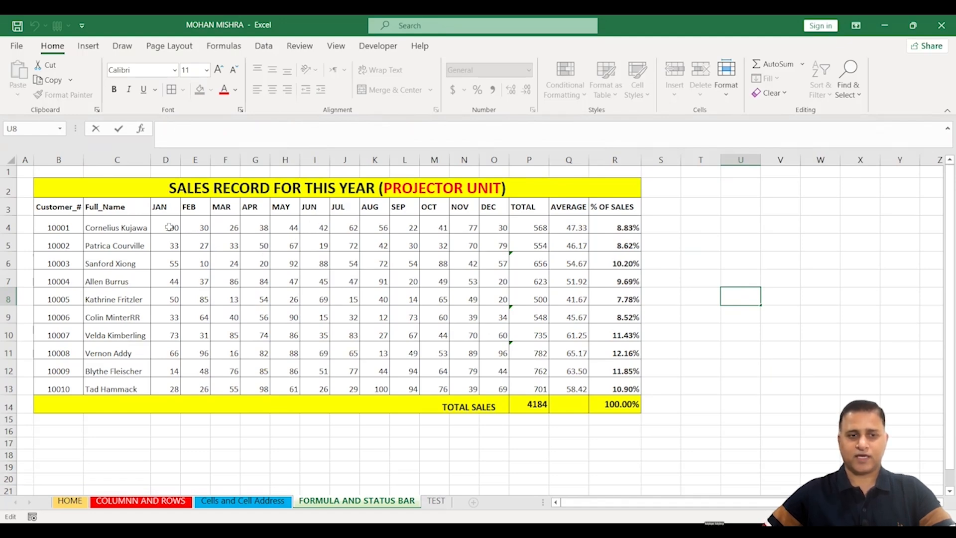
Examine the formulas behind several monthly sales figures and the TOTAL cells P4 and P5
left_click(200, 242)
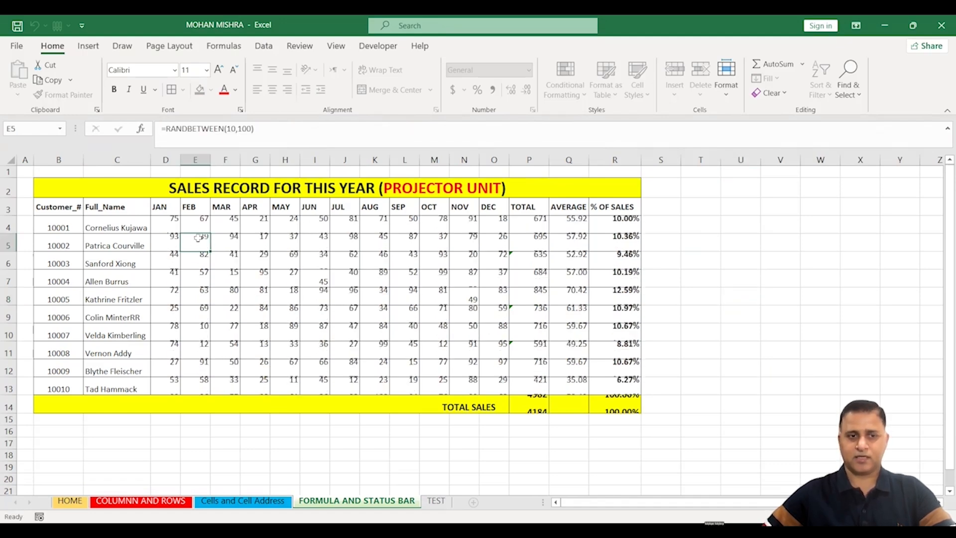
left_click(175, 227)
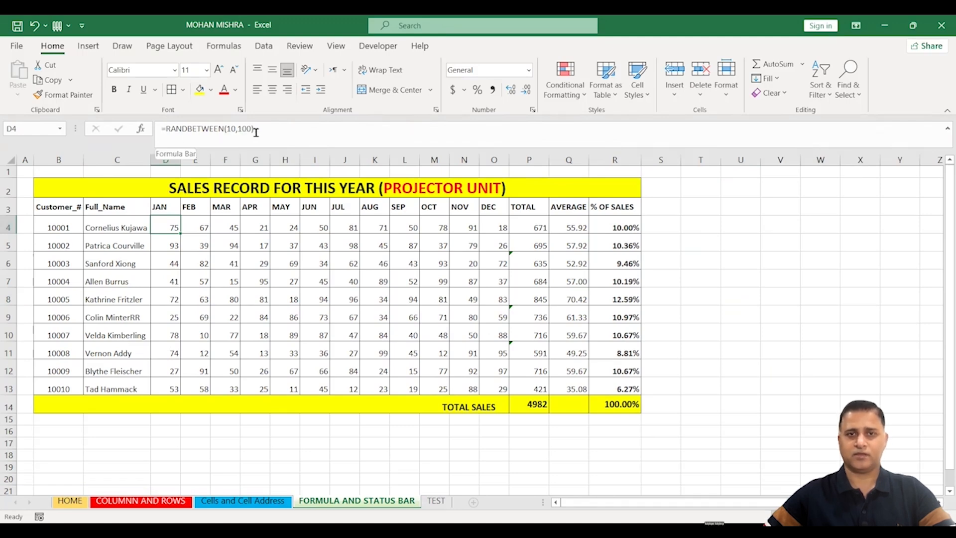
left_click(223, 248)
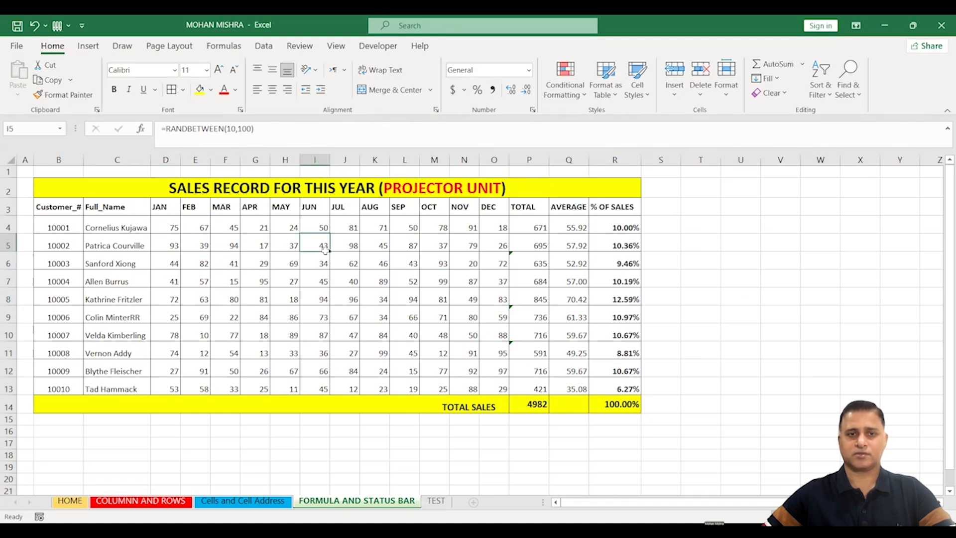
left_click(302, 310)
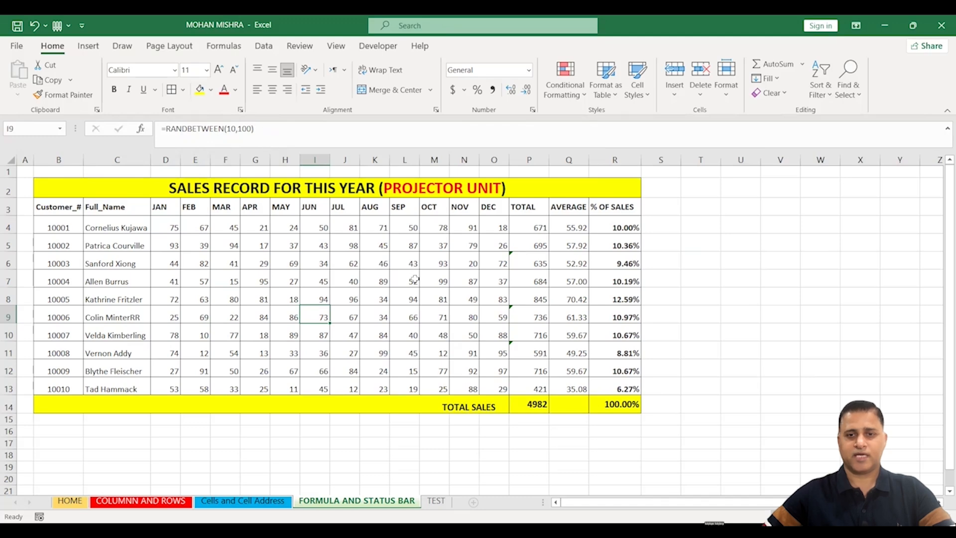
left_click(535, 233)
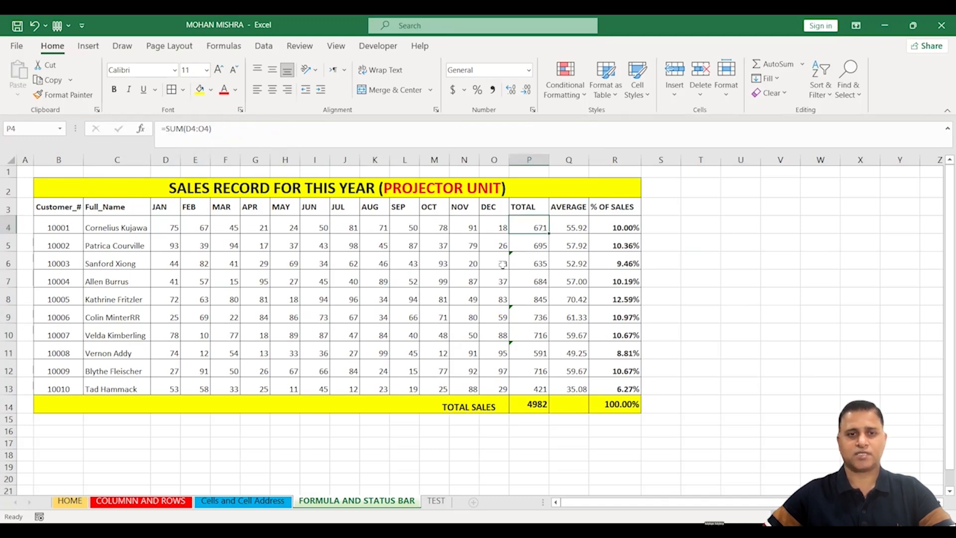
left_click(535, 247)
left_click(422, 294)
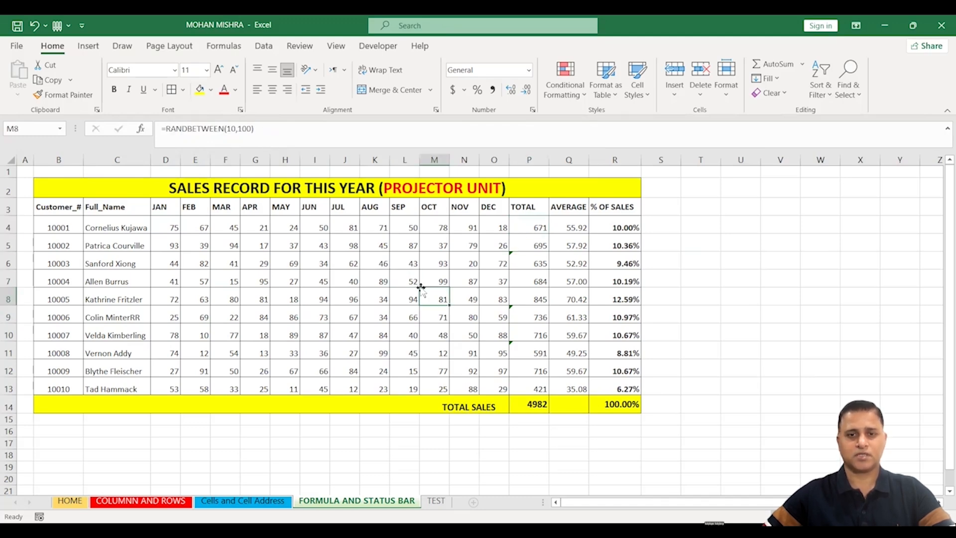
Inspect the TOTAL formula of P4 both inside the cell and in the formula bar, and leave editing
left_click(530, 227)
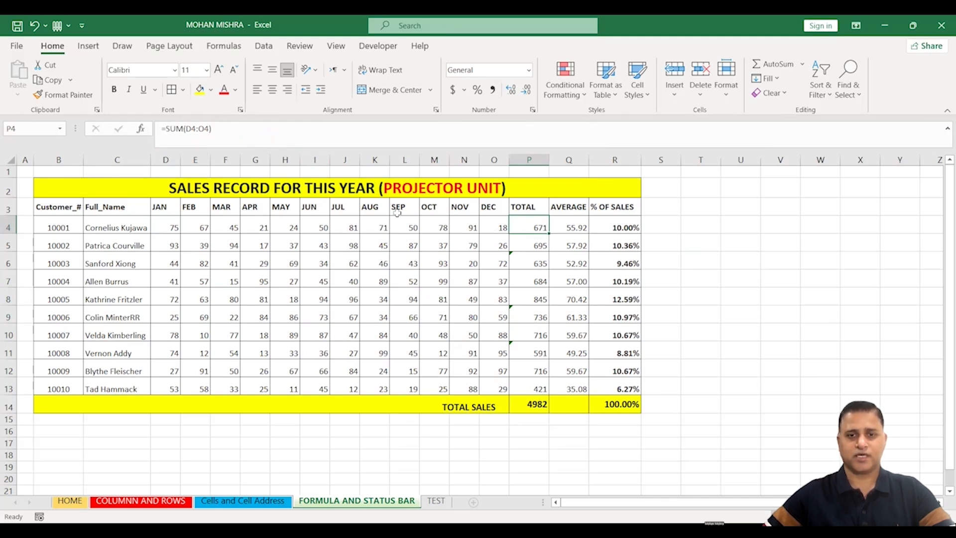
double_click(534, 226)
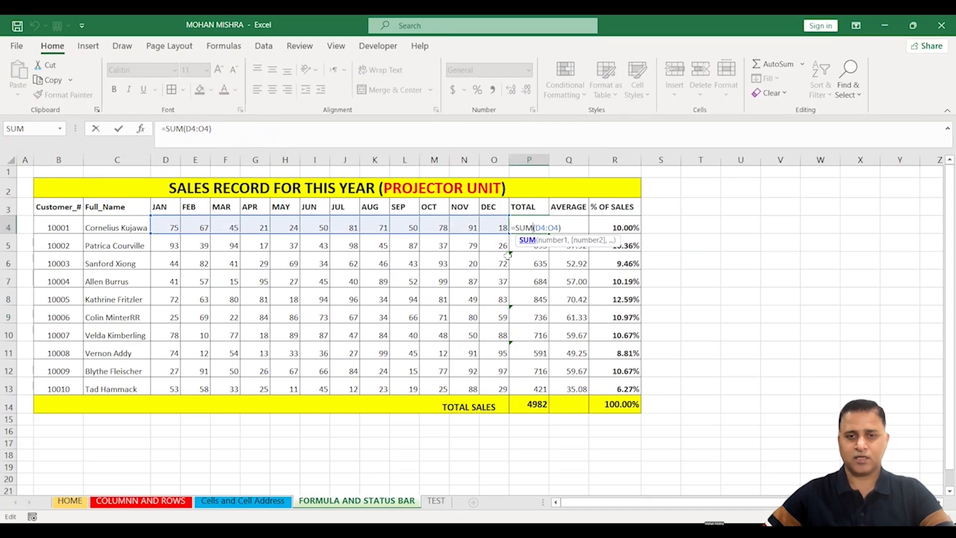
key("ctrl+Return")
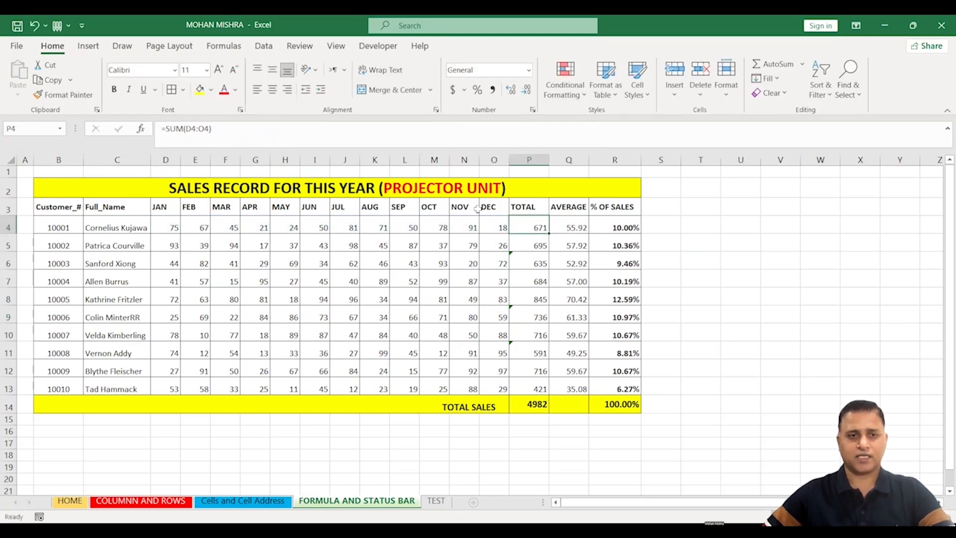
left_click(221, 128)
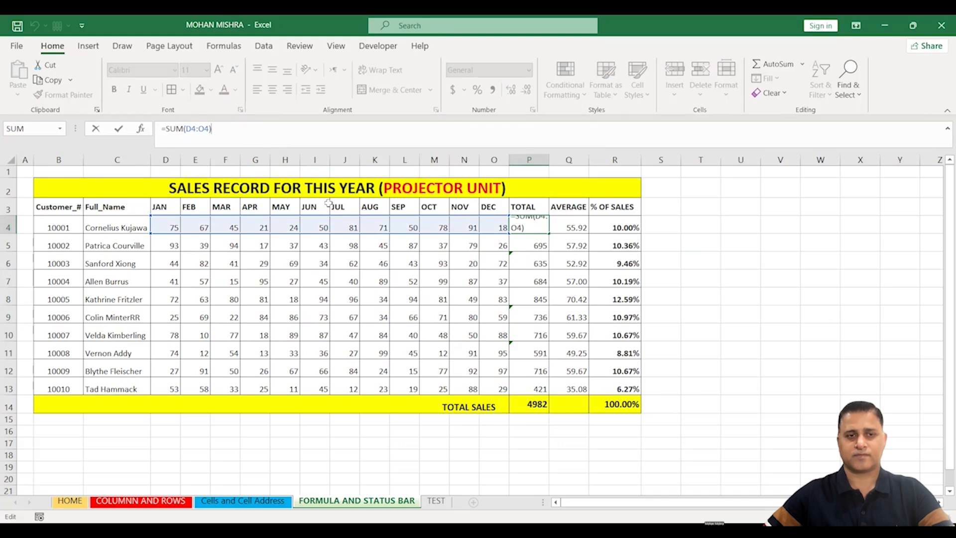
left_click(404, 269)
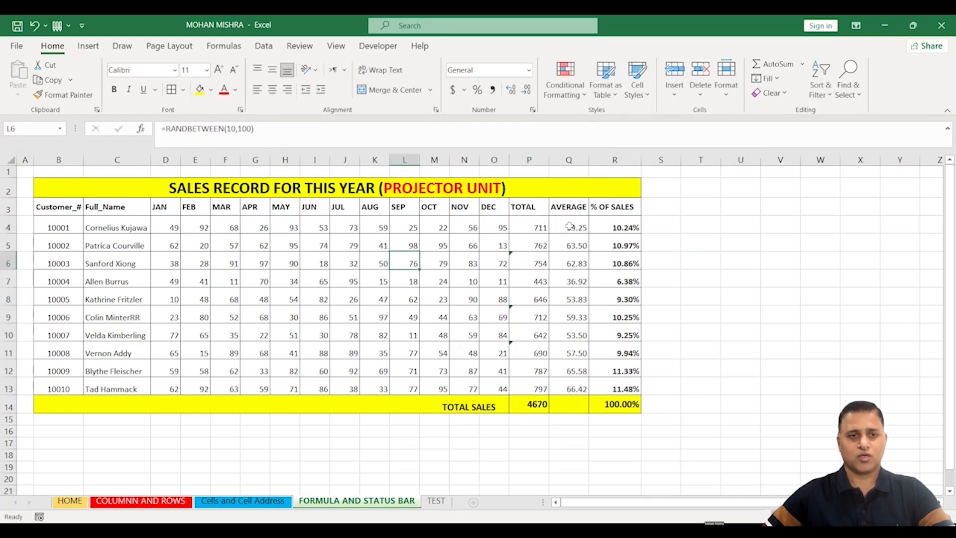
Examine the formulas in several rows of the AVERAGE and % OF SALES columns
left_click(570, 227)
left_click(563, 254)
left_click(571, 225)
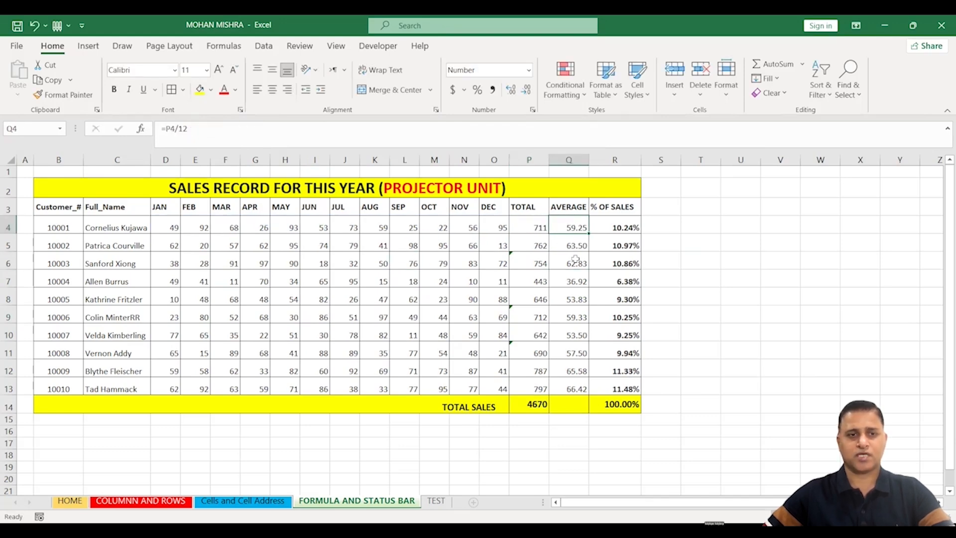
left_click(576, 259)
left_click(582, 280)
left_click(581, 302)
left_click(622, 280)
left_click(628, 226)
left_click(630, 264)
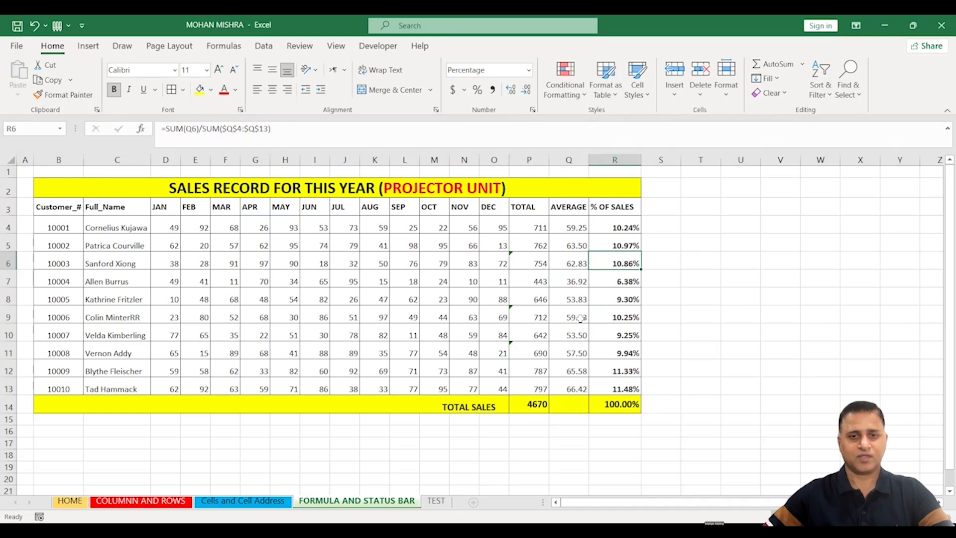
Compare the TOTAL formulas in P4, P5 and P6 with the formulas of the monthly cells
left_click(332, 263)
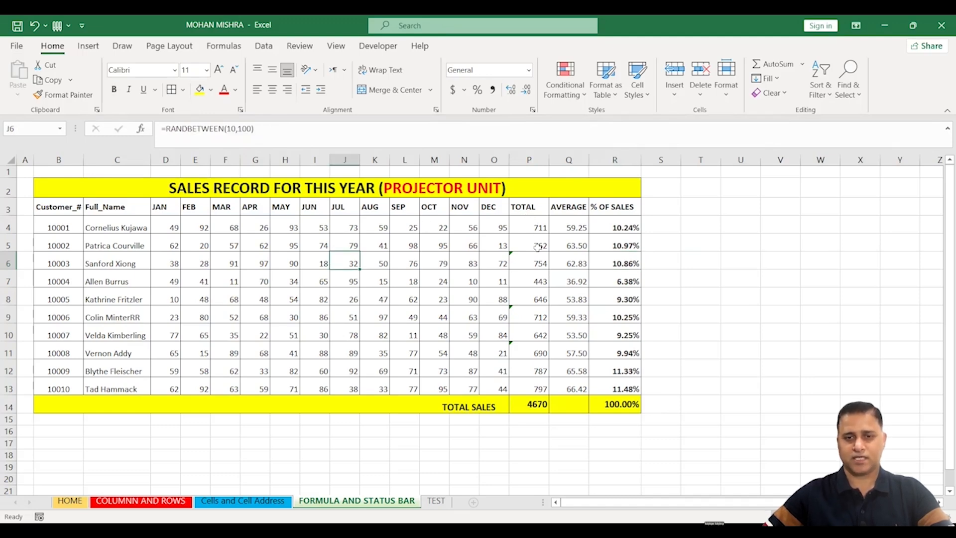
left_click(531, 228)
left_click(537, 245)
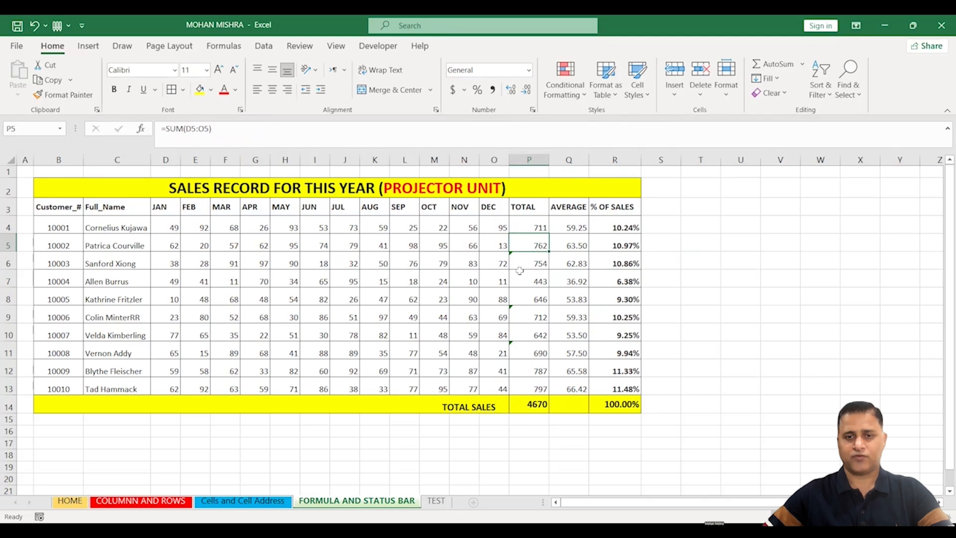
left_click(522, 263)
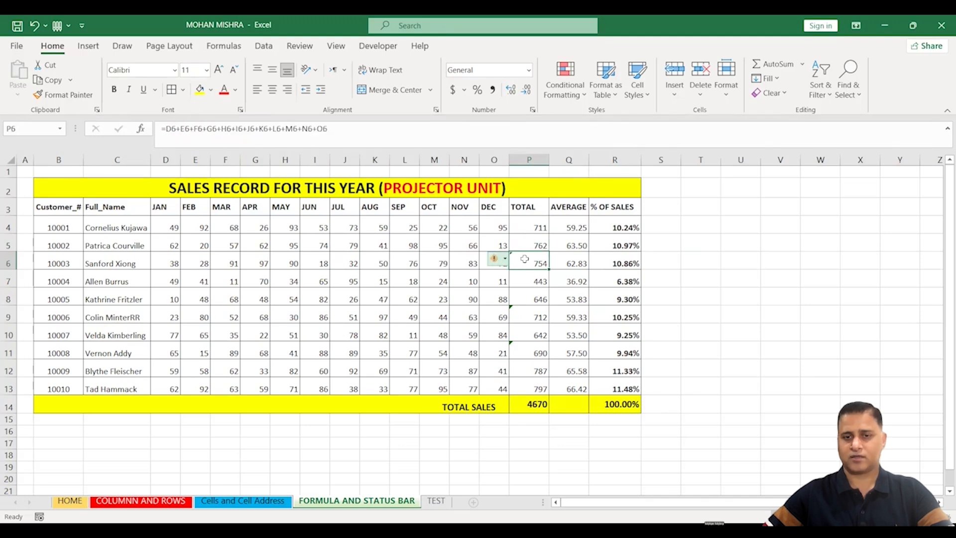
left_click(495, 294)
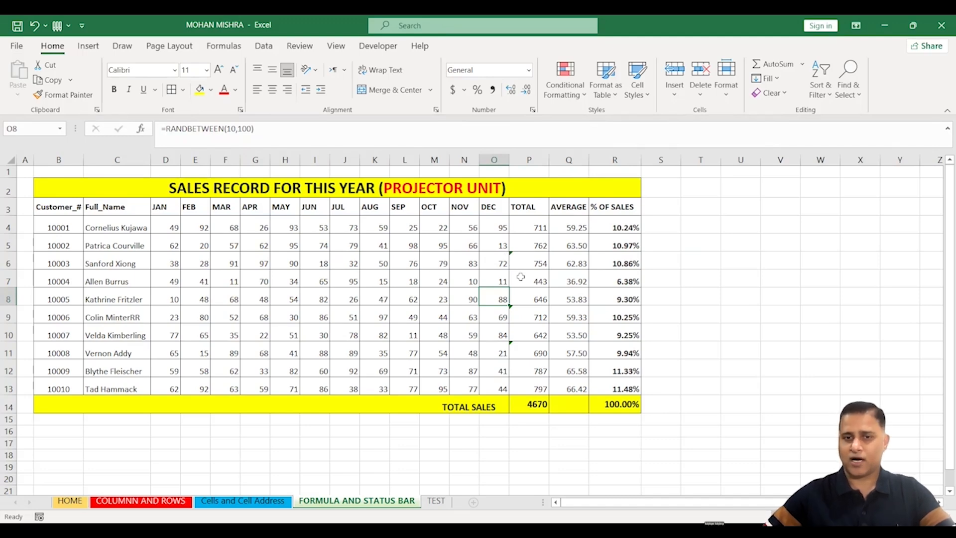
Check row by row how the TOTAL column is calculated from P4 to P9
left_click(533, 229)
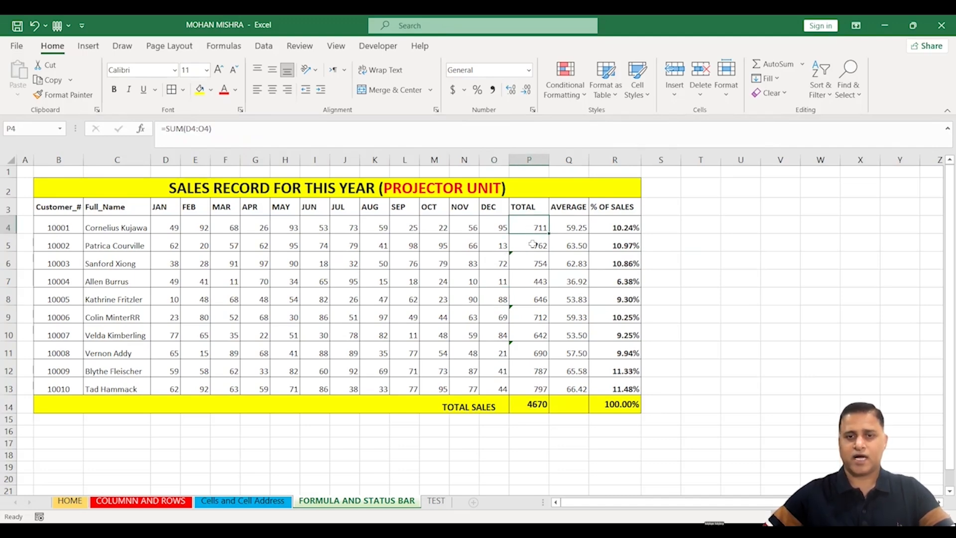
left_click(532, 244)
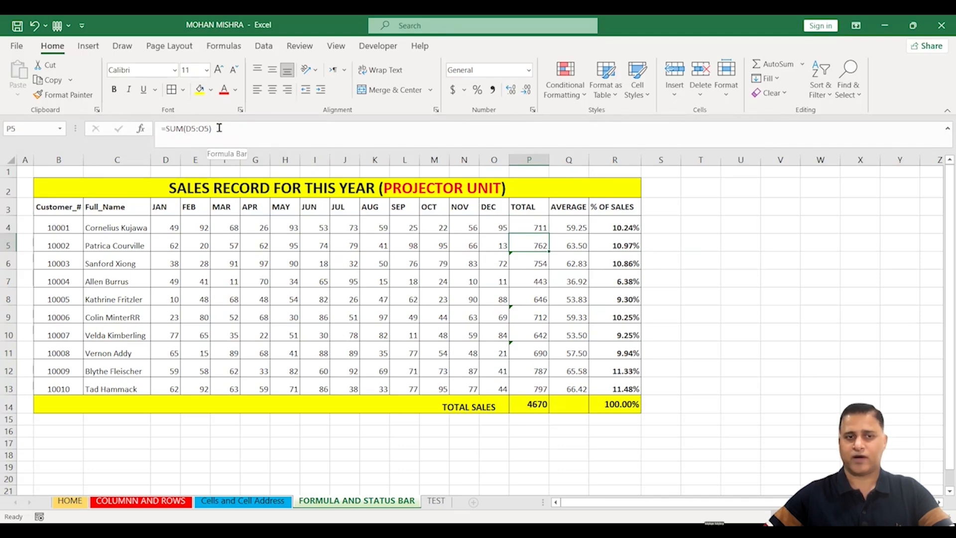
left_click(525, 223)
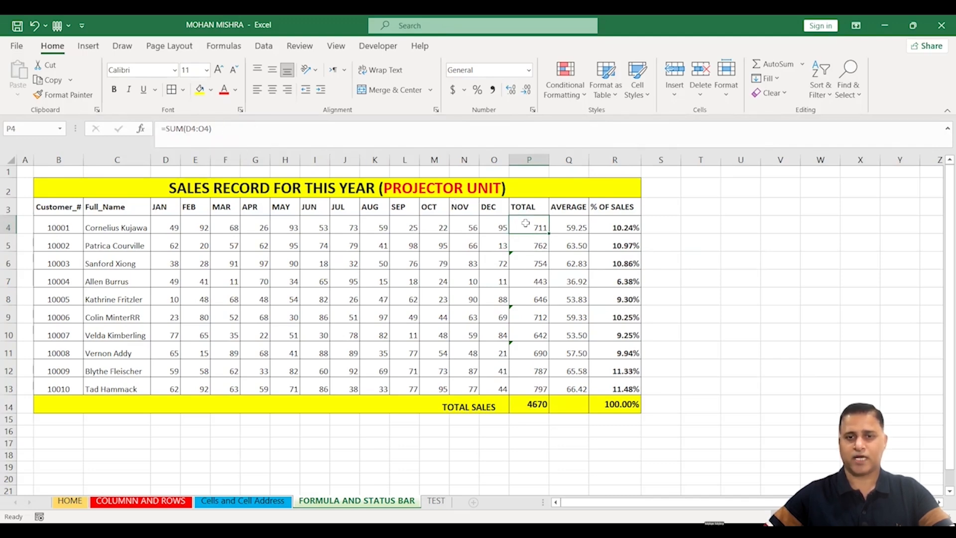
left_click(529, 246)
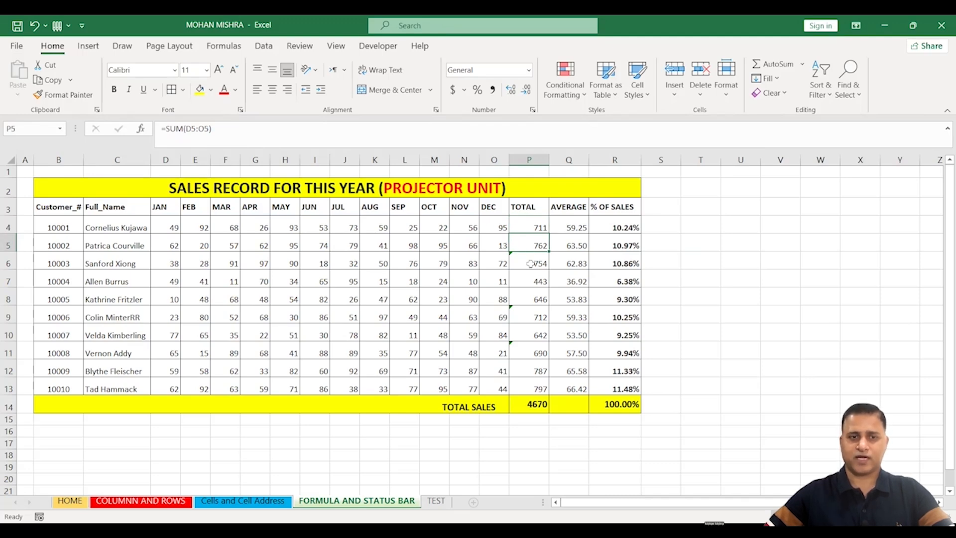
left_click(530, 264)
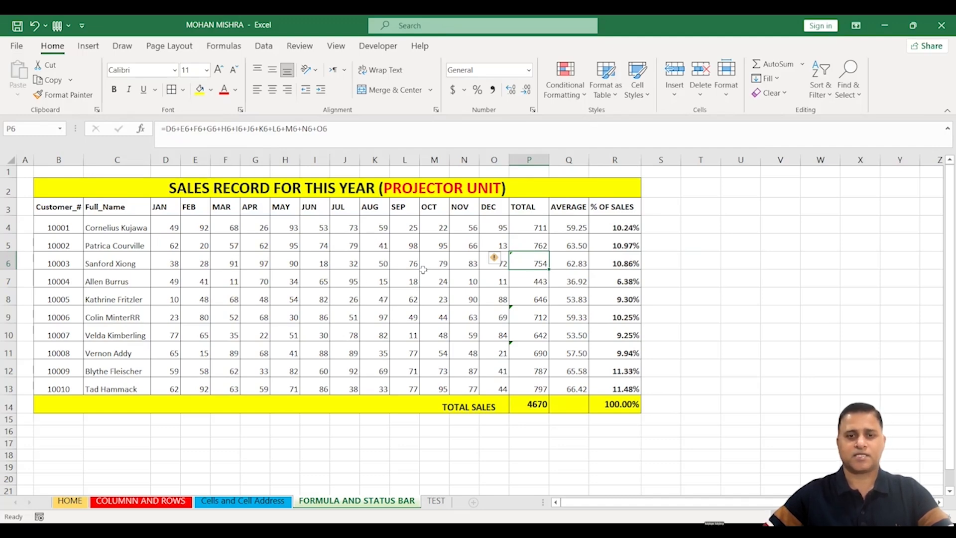
left_click(537, 282)
left_click(534, 297)
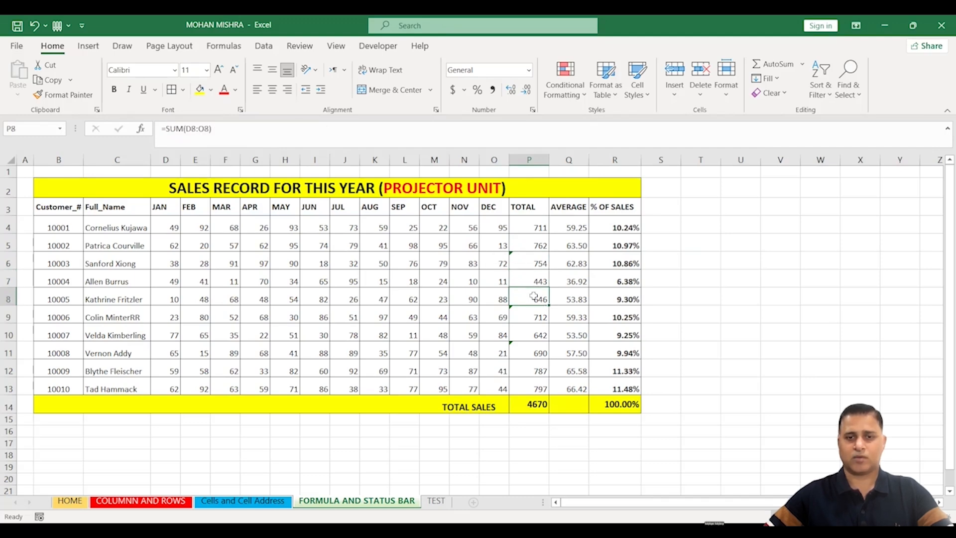
left_click(528, 318)
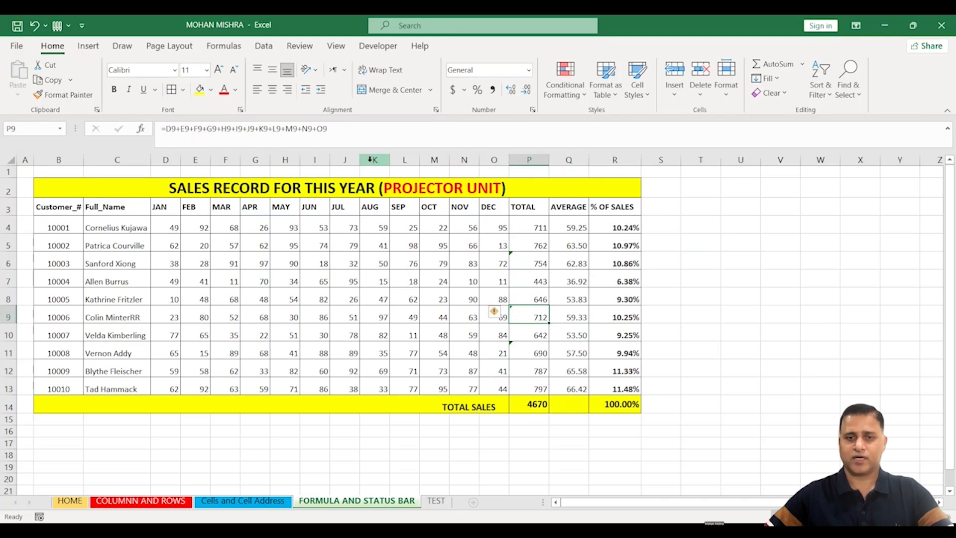
left_click(438, 275)
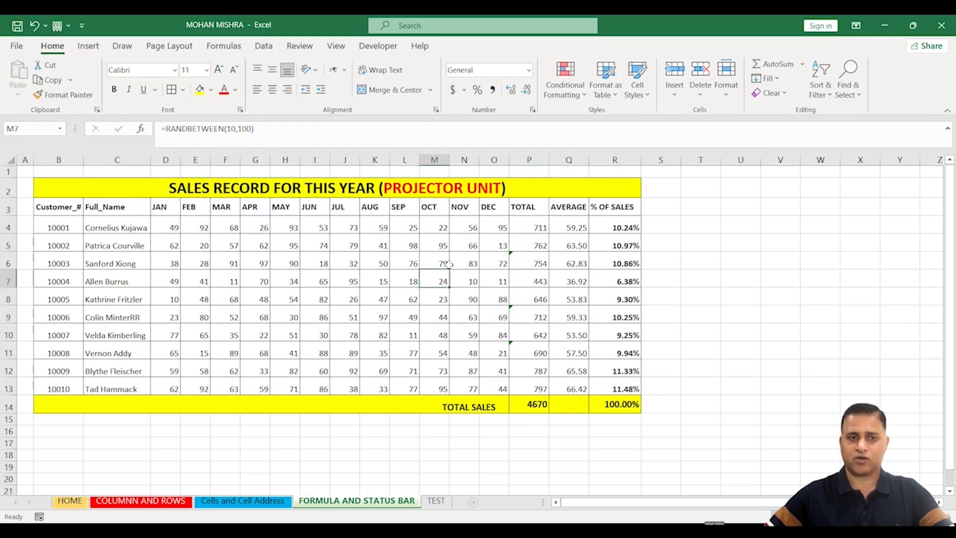
Inspect the cell-by-cell addition formulas in the TOTAL cells P6 and P11
left_click(526, 263)
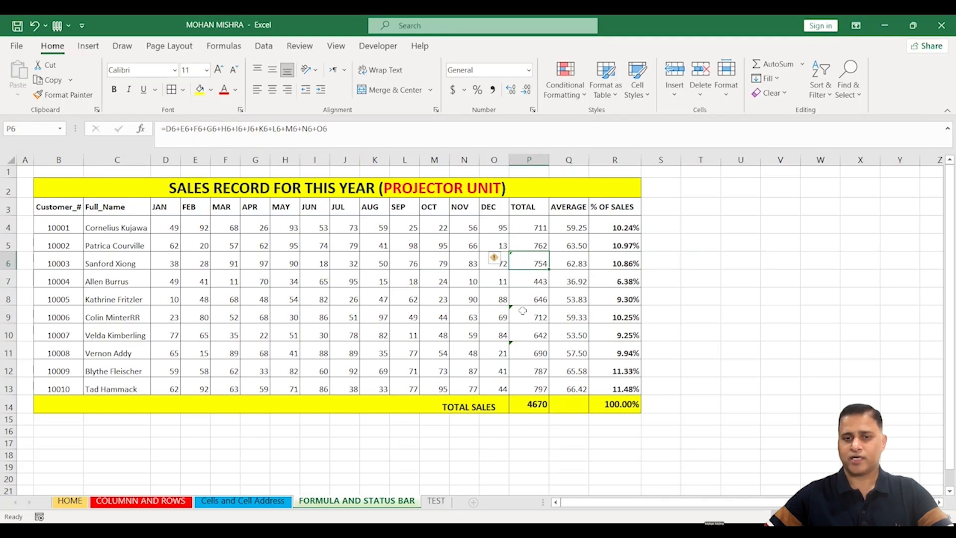
left_click(526, 347)
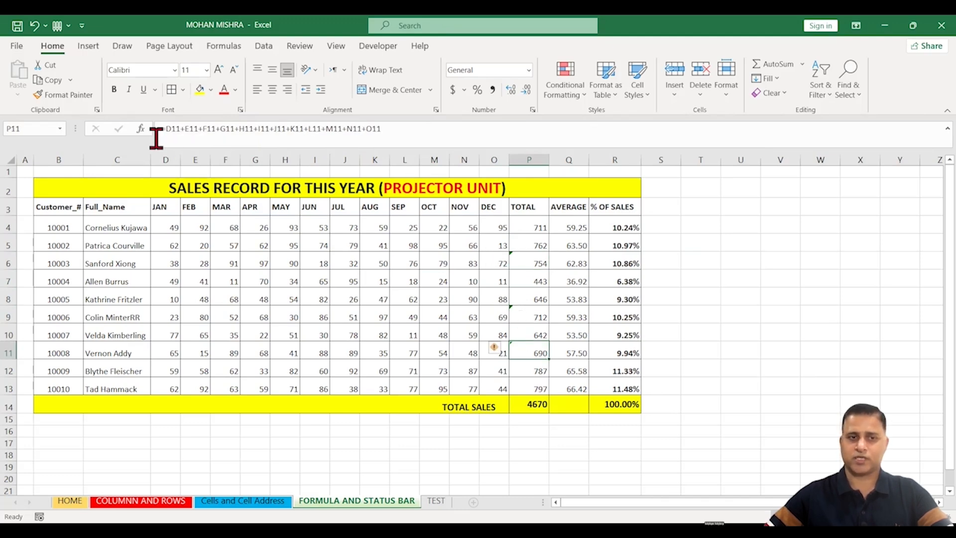
left_click(421, 262)
Inspect the TOTAL SALES row formulas in P14 and R14, and select the October values in M4:M8
left_click(531, 405)
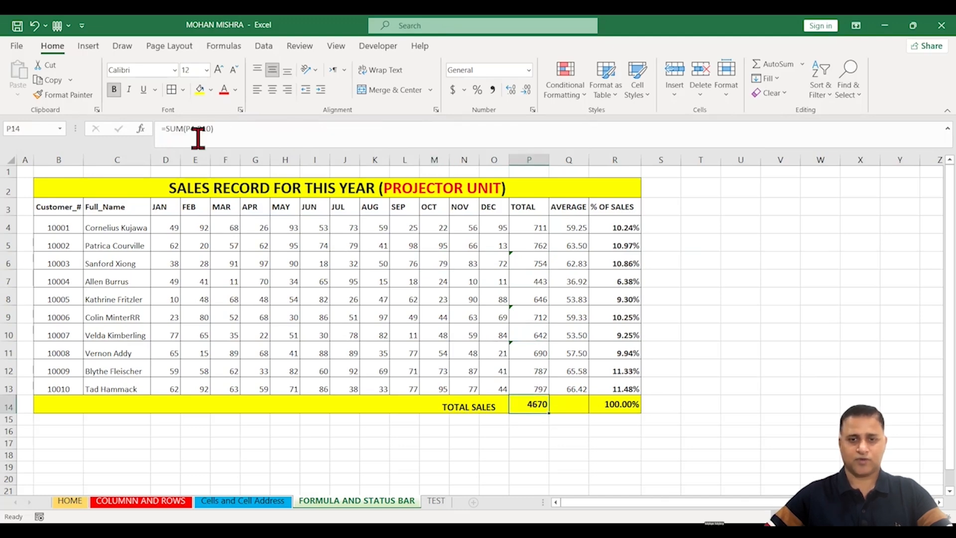
left_click(625, 407)
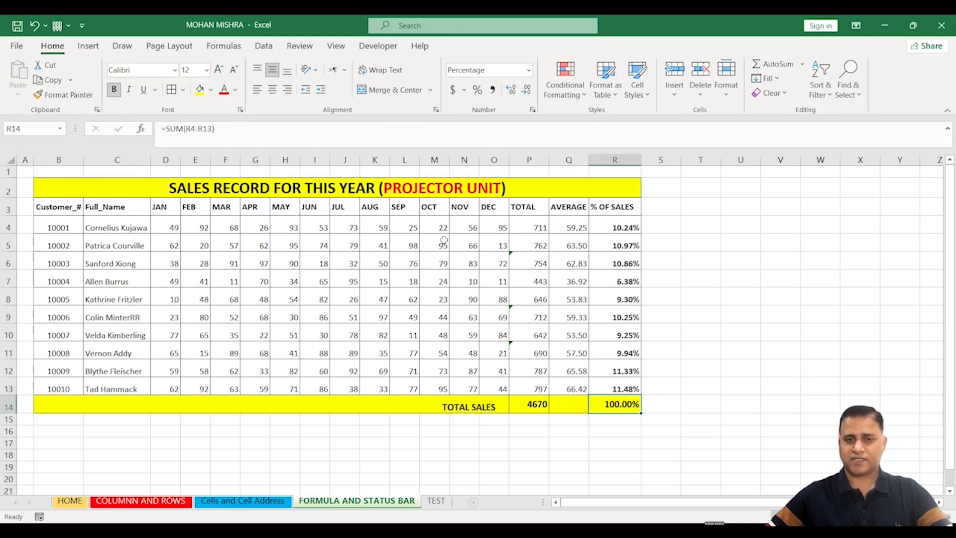
left_click_drag(431, 225, 436, 294)
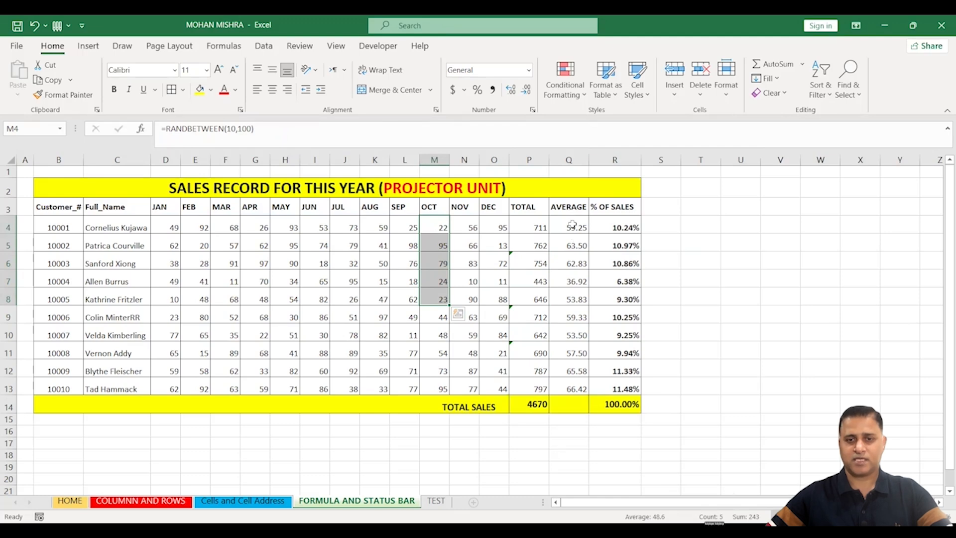
Check the status bar statistics for TOTAL cells P4:P13 and view the percentage formulas in R6 and R9
left_click_drag(523, 225, 535, 391)
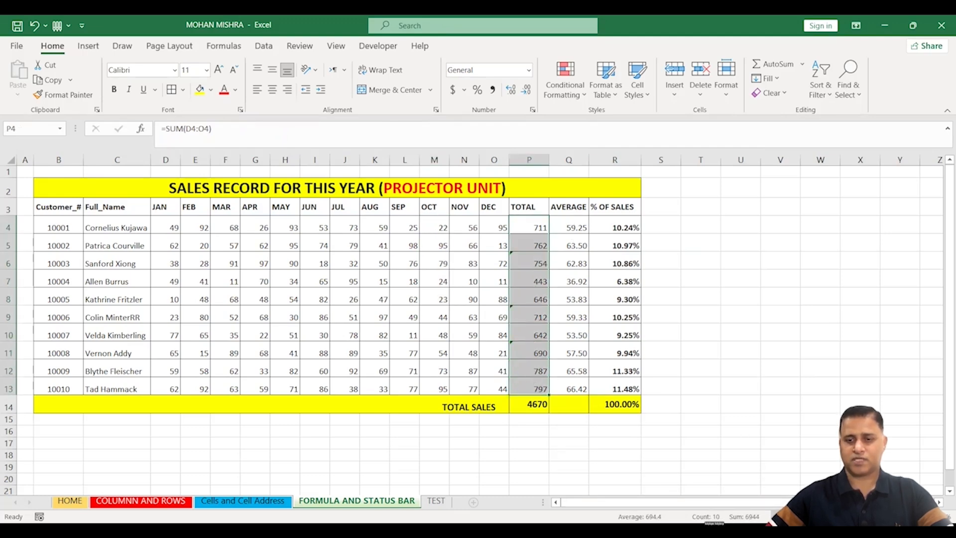
left_click(747, 347)
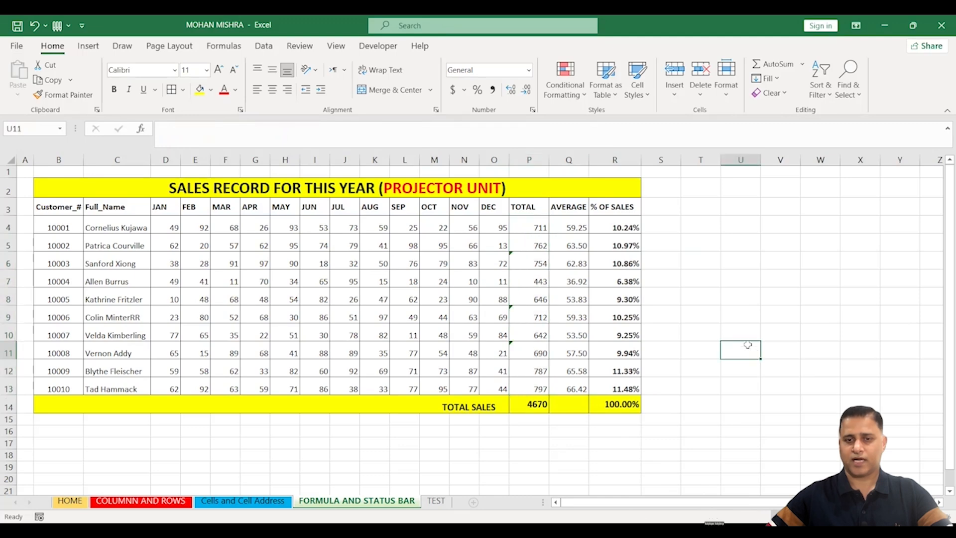
left_click(609, 259)
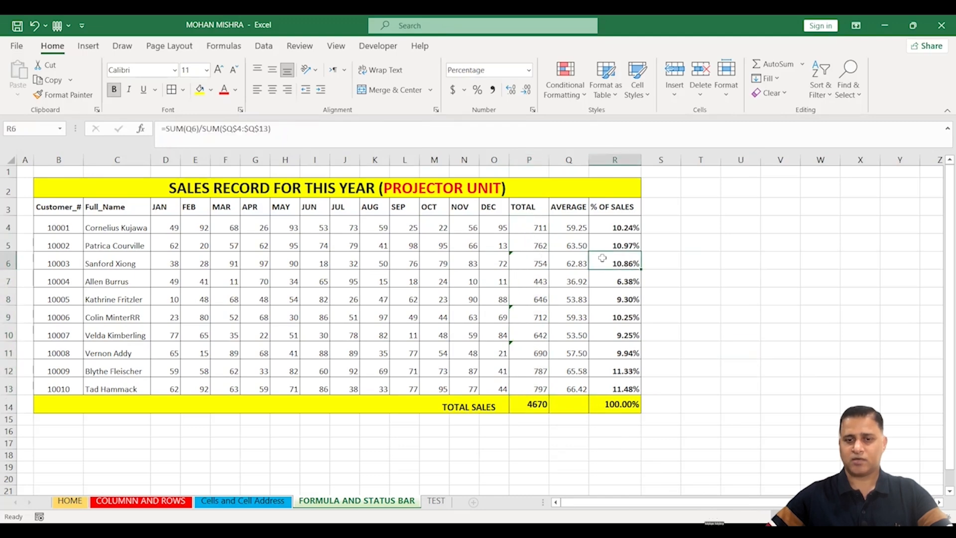
left_click(614, 319)
Extend the TOTAL SALES formula in P14 to cover all customers, making it =SUM(P4:P13)
left_click(541, 404)
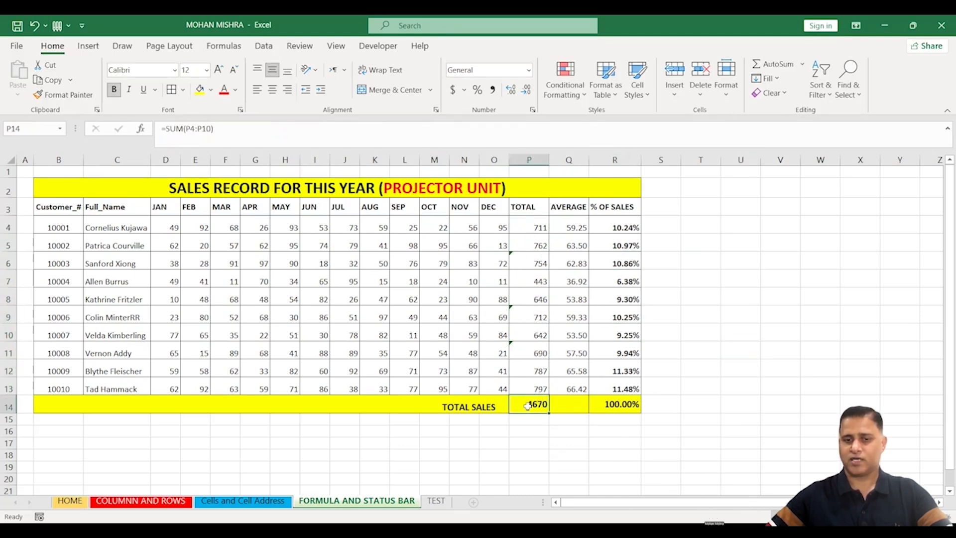
double_click(533, 406)
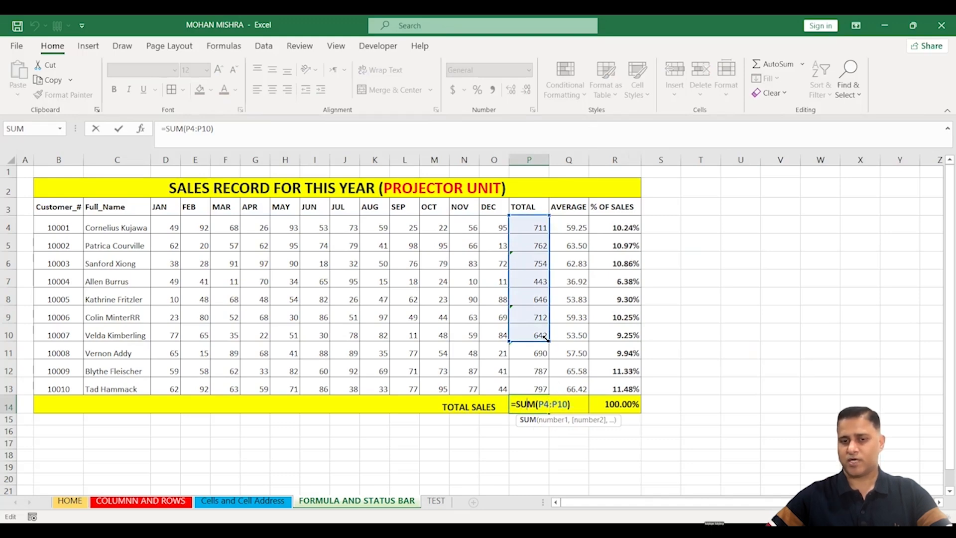
left_click_drag(547, 354, 548, 394)
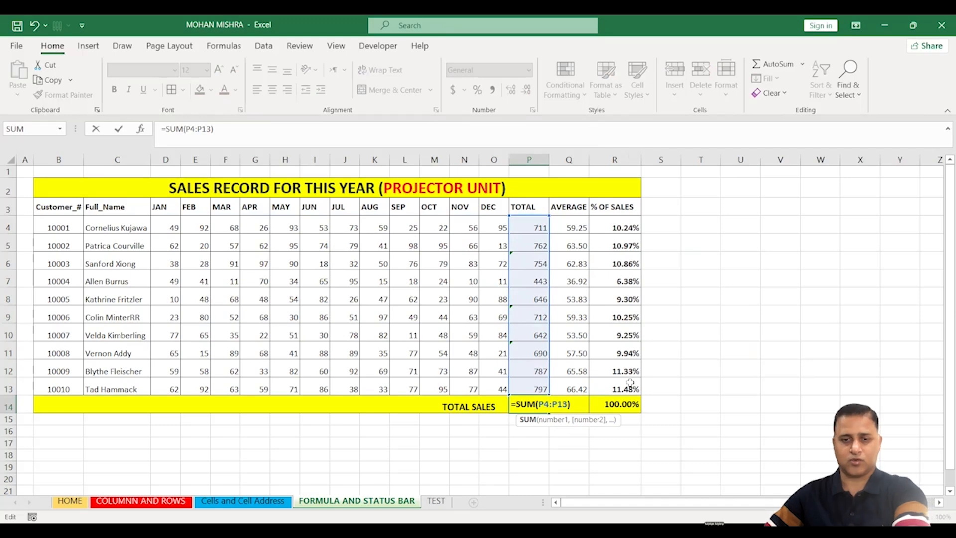
key("Return")
Compare the status bar sum of P4:P13 with the TOTAL SALES value in P14
left_click(570, 389)
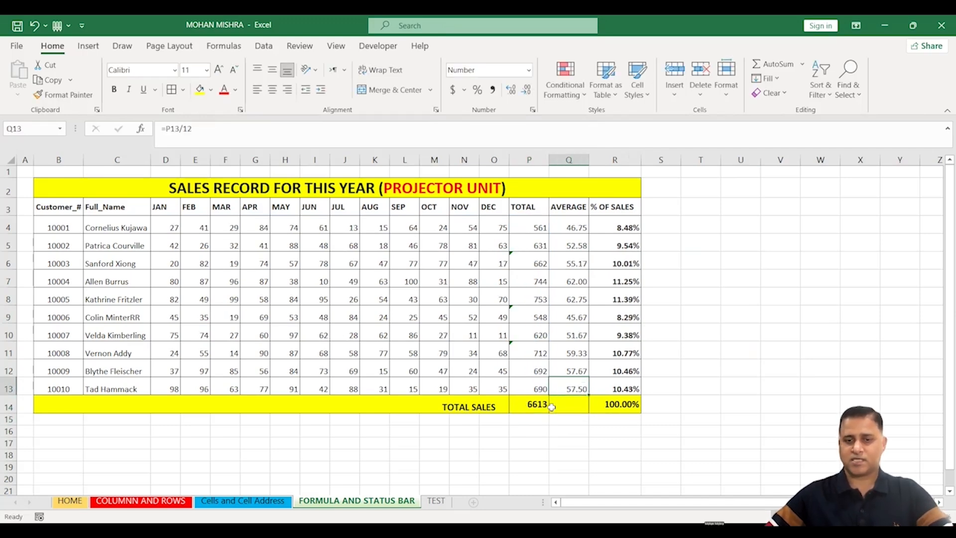
left_click_drag(542, 232, 537, 386)
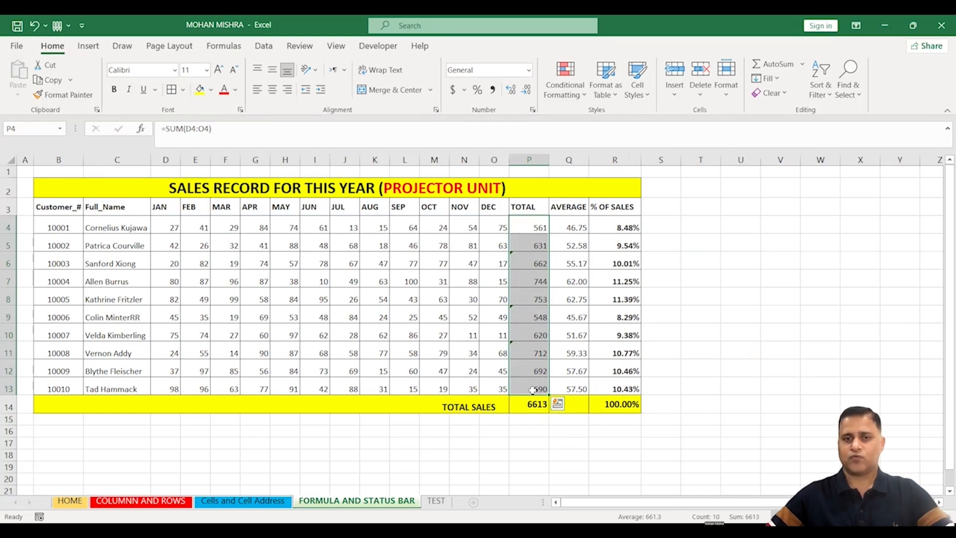
left_click(691, 299)
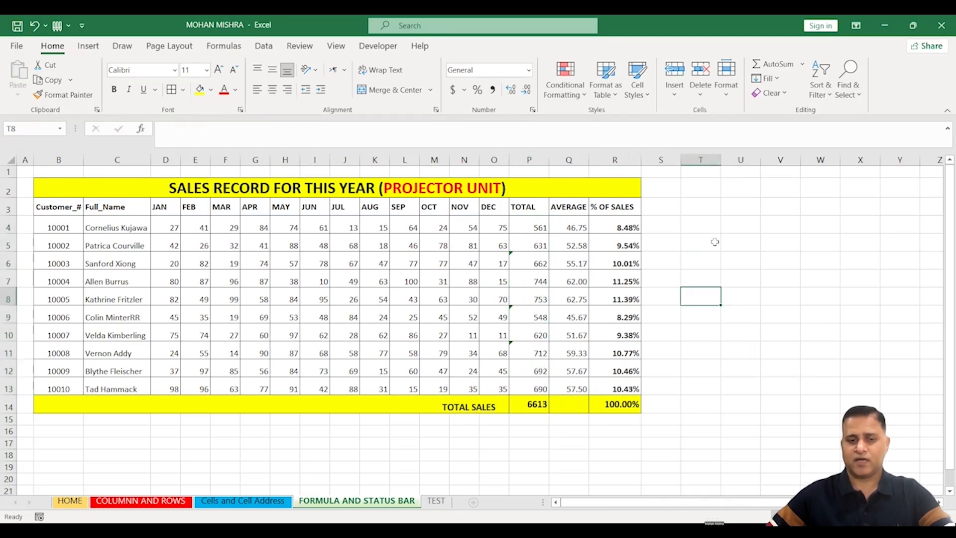
Enter 5 in U5, 6 in U6 and the manual result =12 in U7
left_click(728, 244)
type("5")
key("Return")
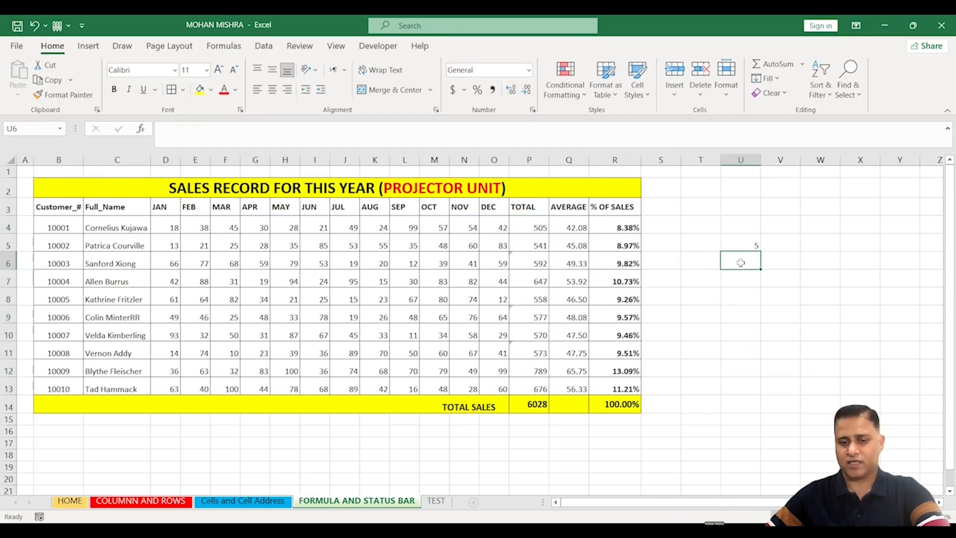
type("6")
key("Return")
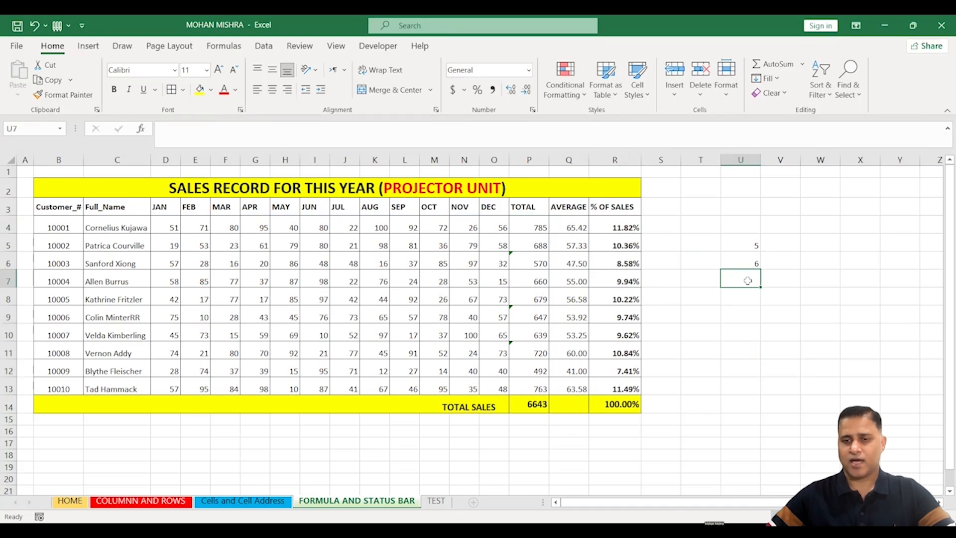
type("=")
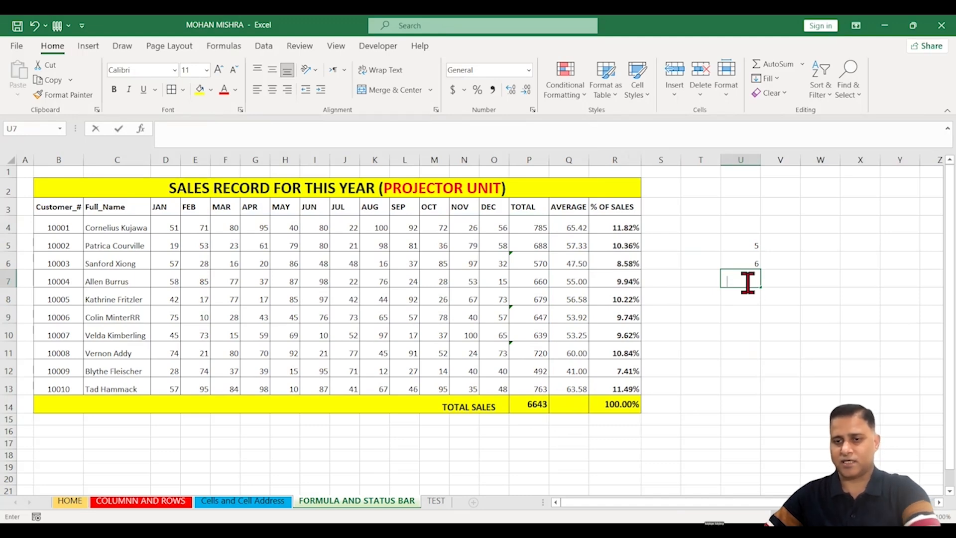
type("12")
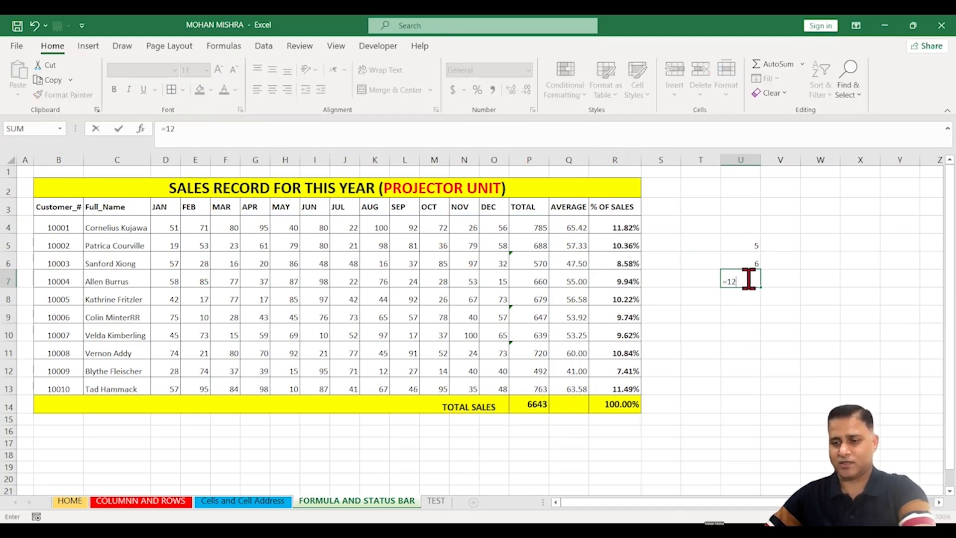
key("Return")
Compare the status bar sum of U5:U6 with the manually entered result in U7
left_click(753, 332)
left_click_drag(746, 241, 751, 263)
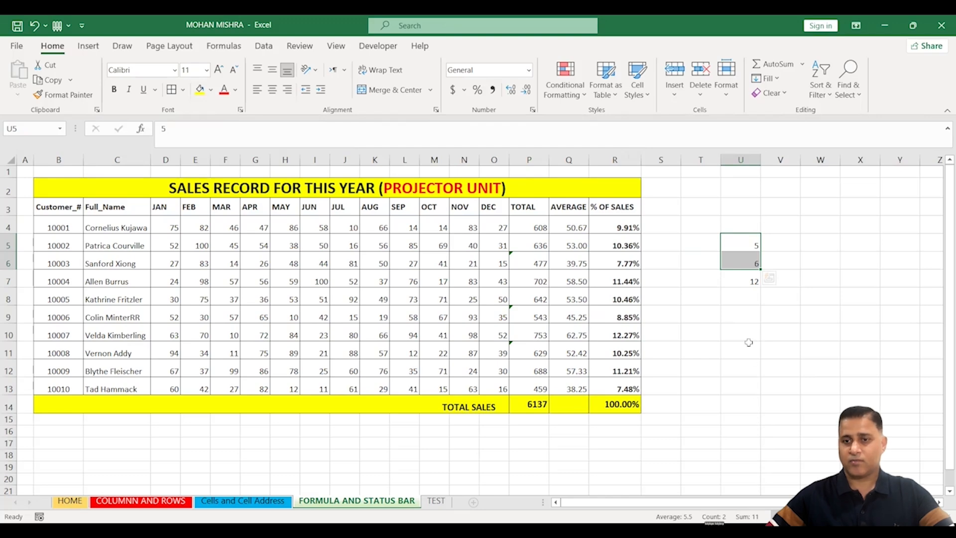
left_click(741, 282)
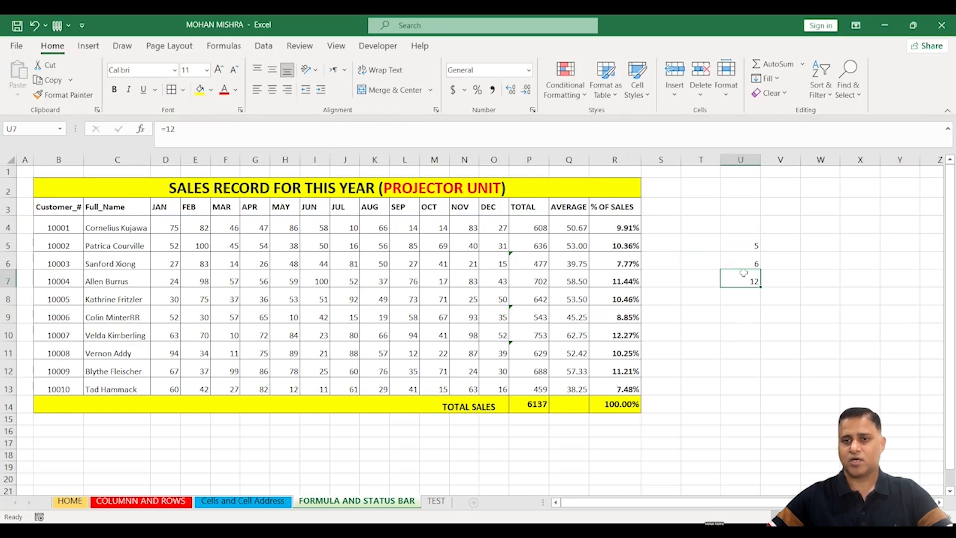
left_click_drag(749, 246, 751, 264)
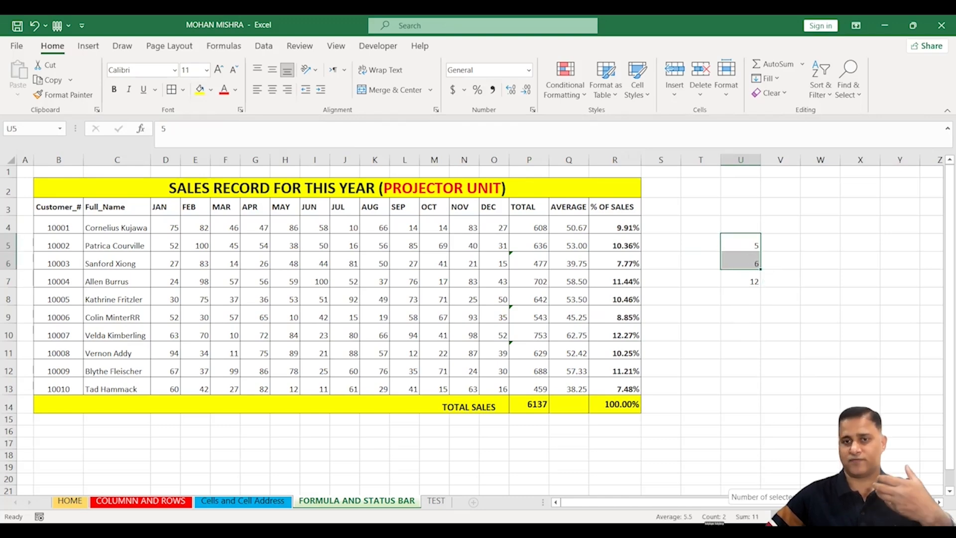
left_click(732, 335)
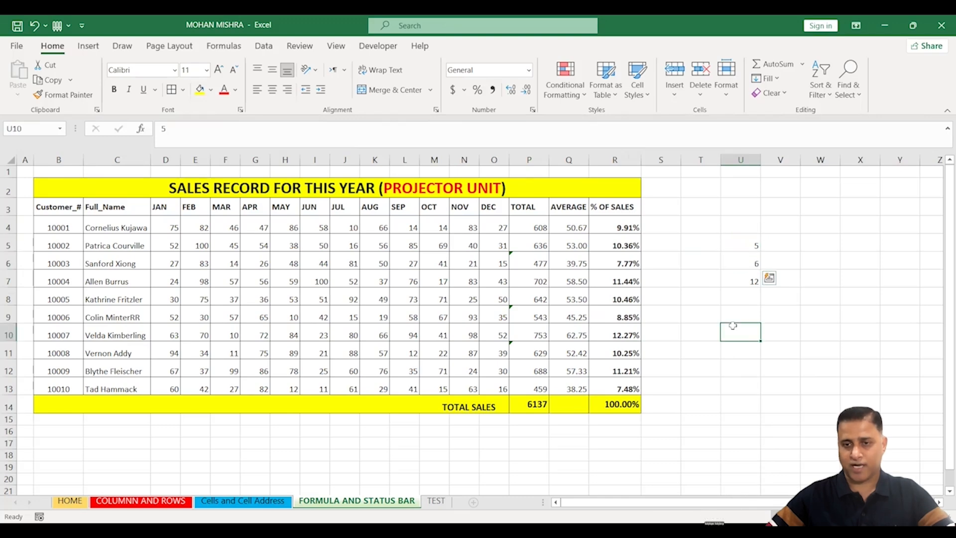
left_click_drag(749, 241, 747, 263)
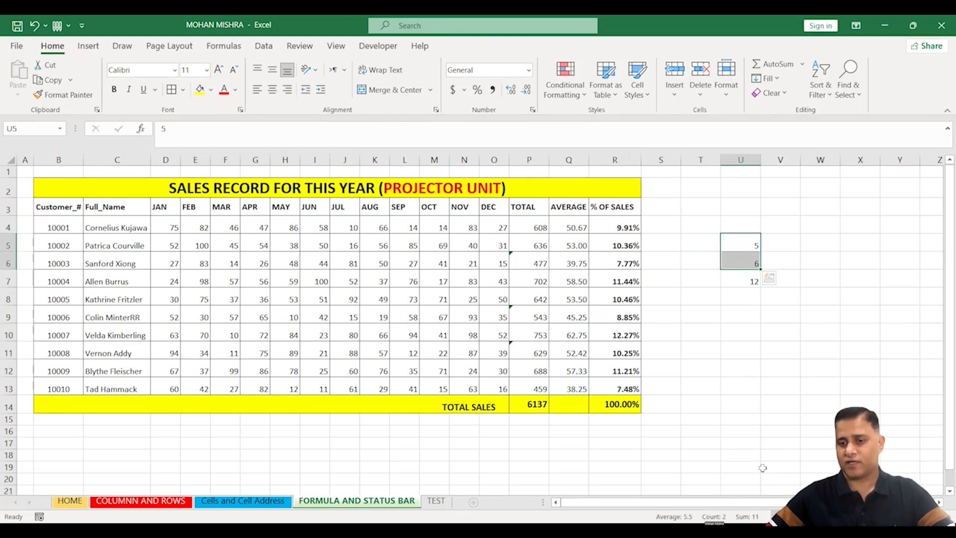
Clear the manual result in U7 and undo the deletion
left_click(740, 281)
key("Delete")
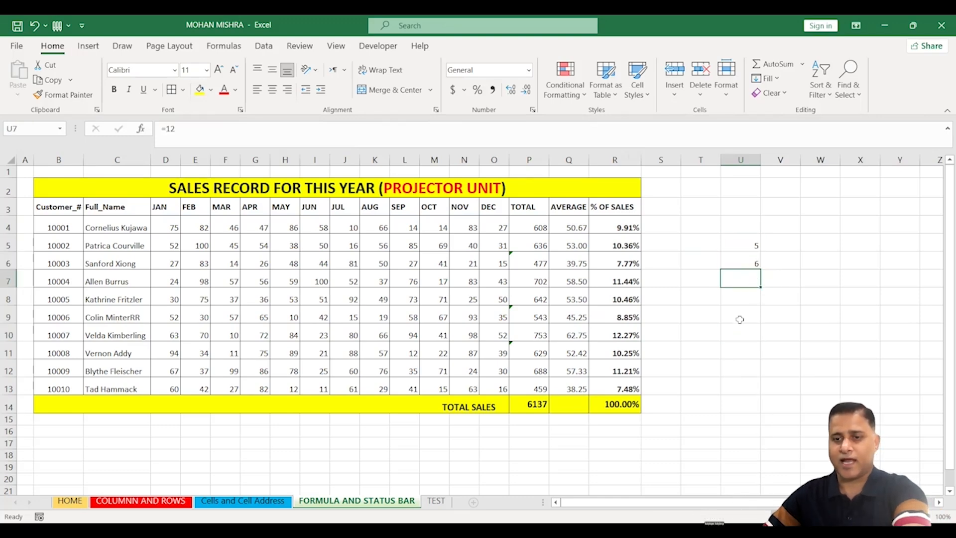
key("ctrl+z")
left_click(738, 364)
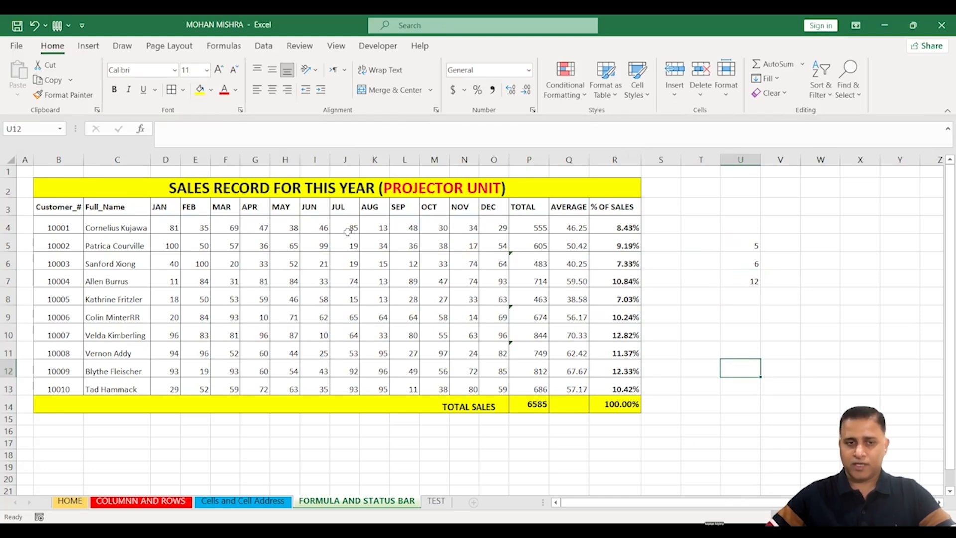
Compare the status bar statistics for the monthly sales in D4:O13 with those for the names in C4:C13
left_click_drag(166, 227, 500, 386)
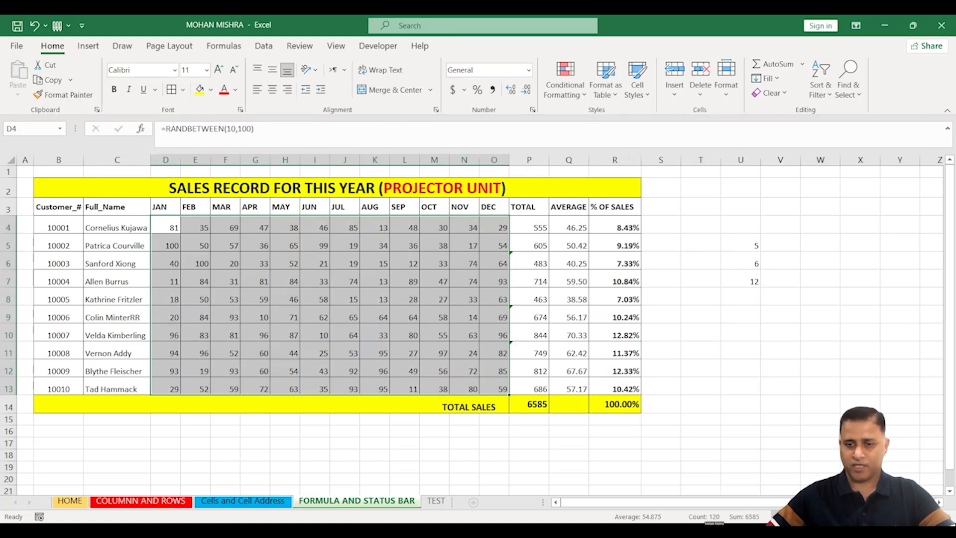
left_click(490, 377)
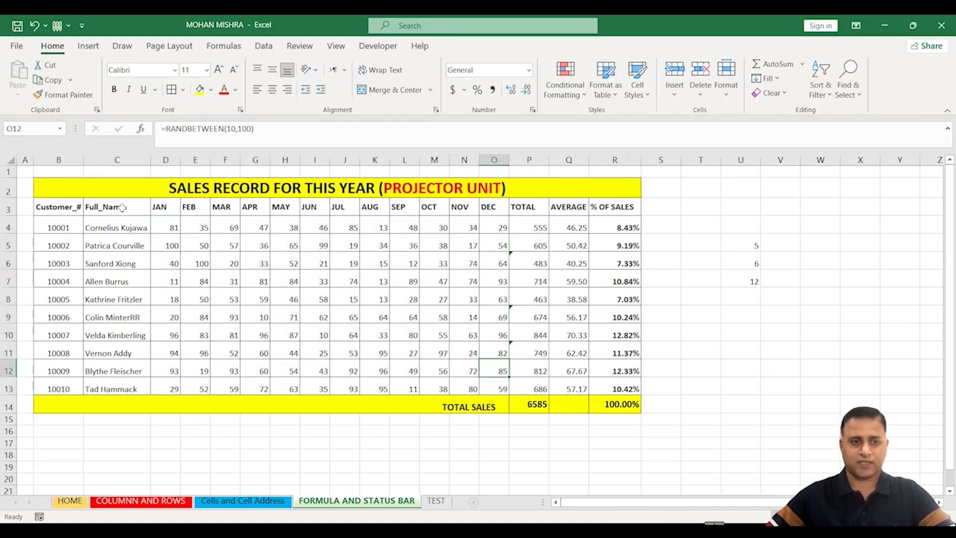
left_click_drag(115, 229, 139, 390)
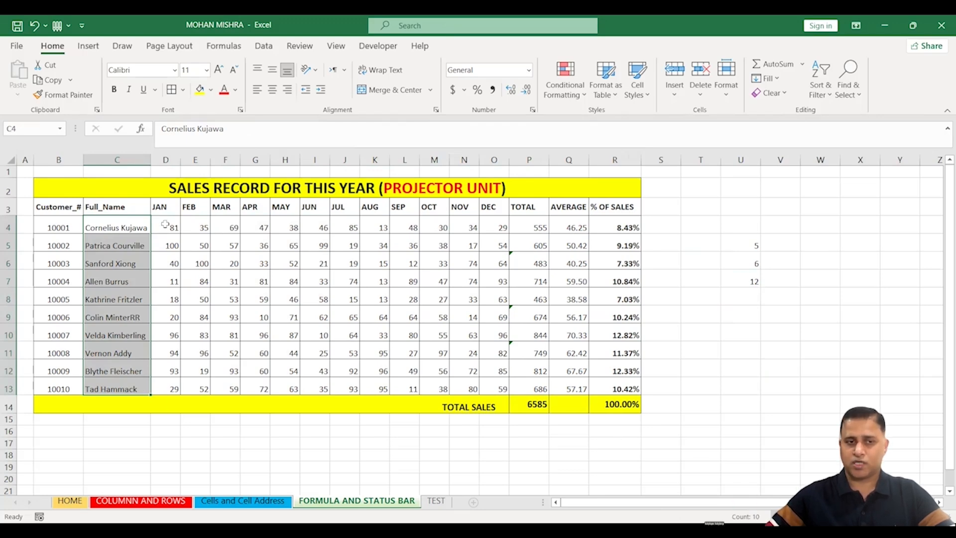
Select the first customer's monthly sales in D4:O4 and add Minimum and Maximum to the status bar
left_click_drag(167, 227, 483, 226)
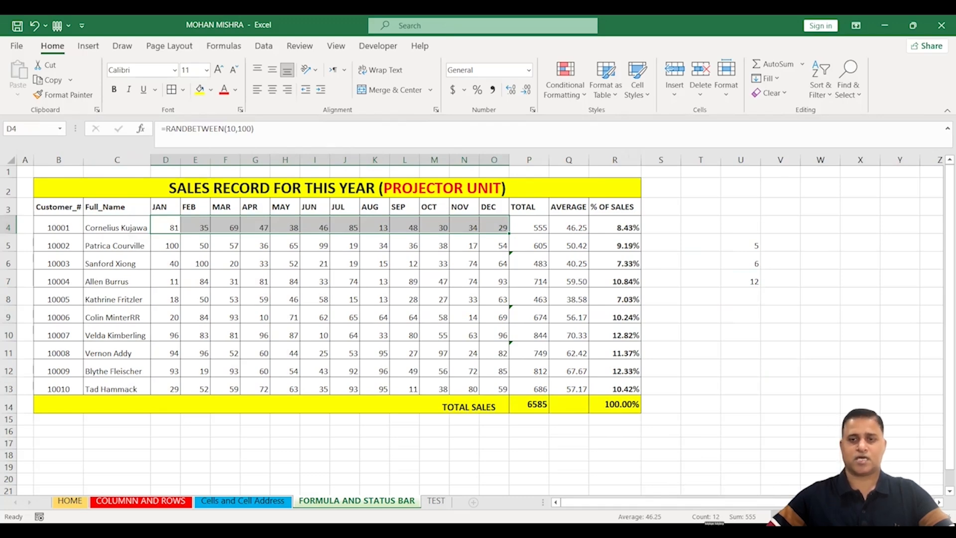
right_click(663, 516)
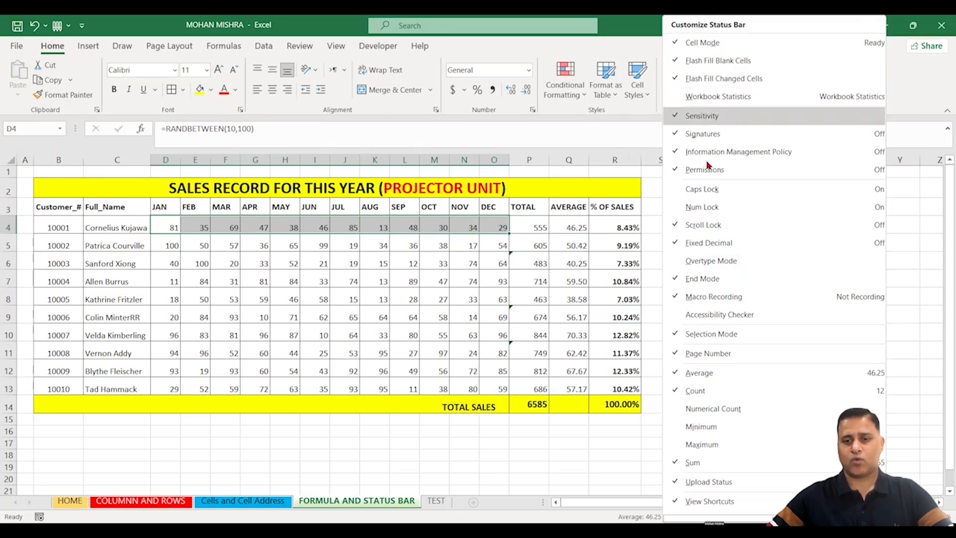
left_click(697, 428)
left_click(703, 444)
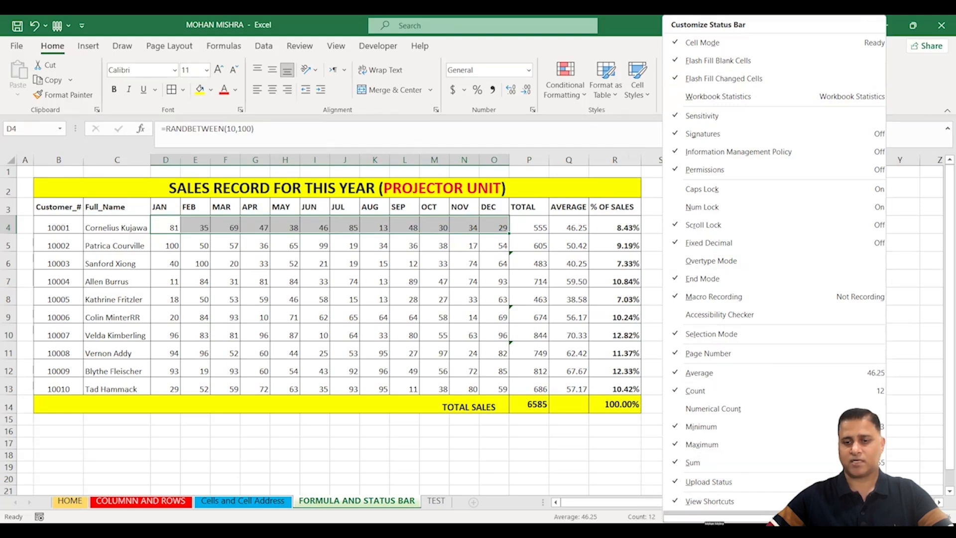
key("Escape")
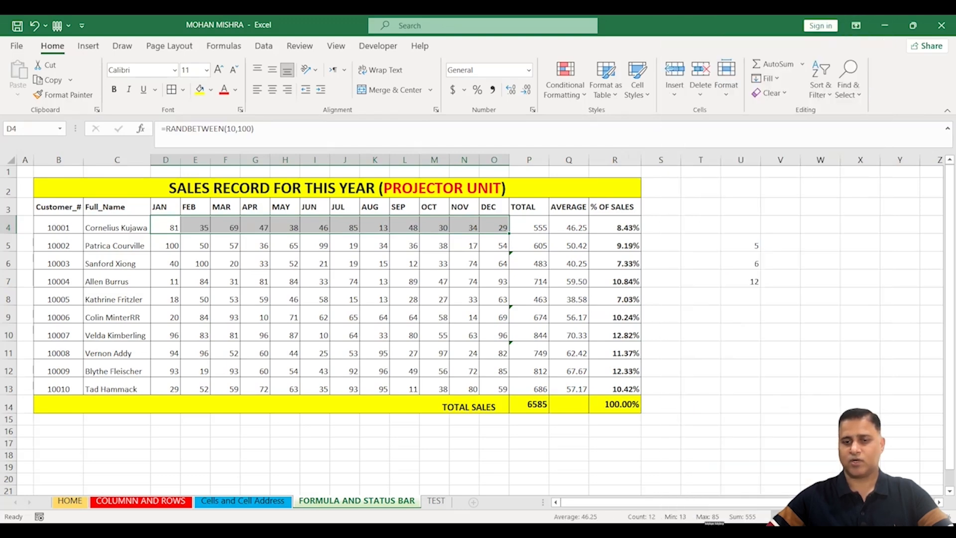
Check the minimum and maximum in the status bar for the August to November sales in K4:N11
left_click(512, 277)
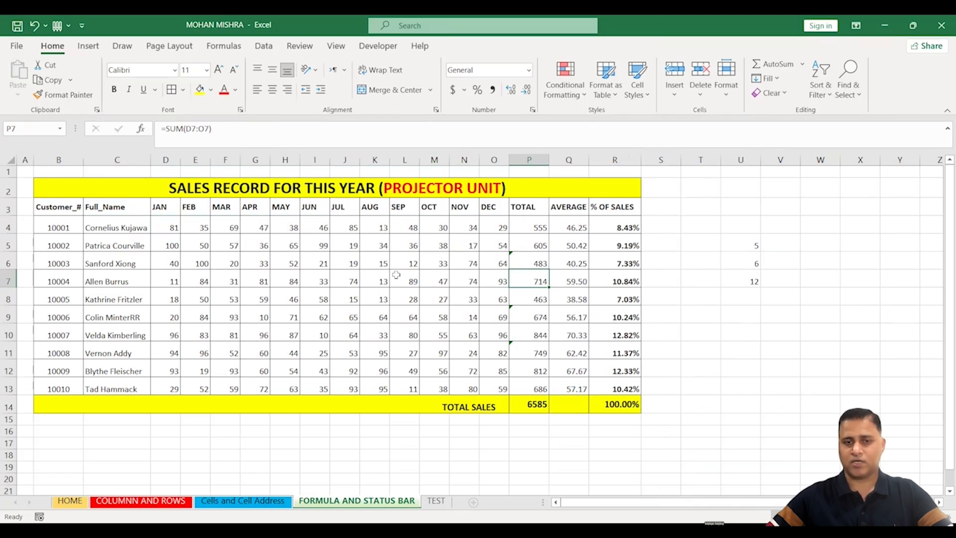
left_click_drag(376, 227, 472, 357)
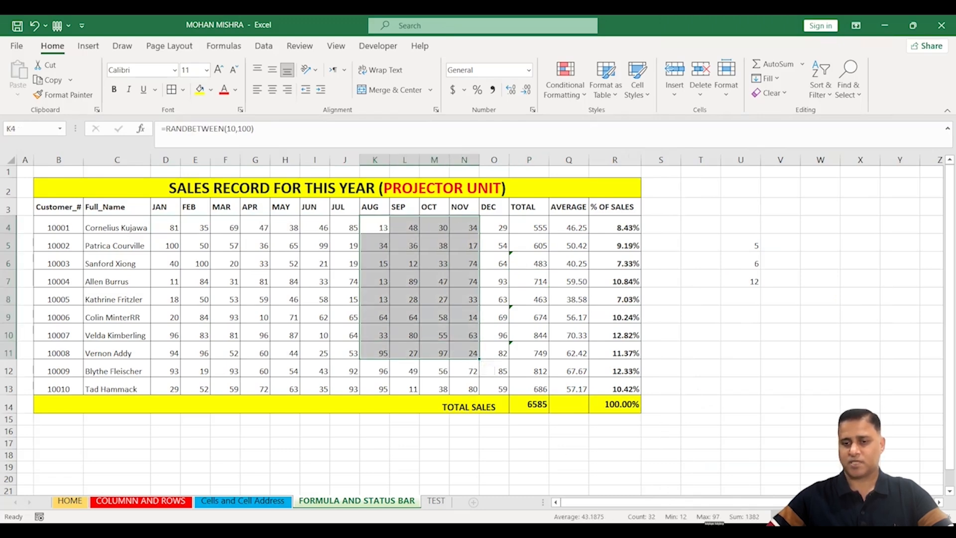
left_click(712, 407)
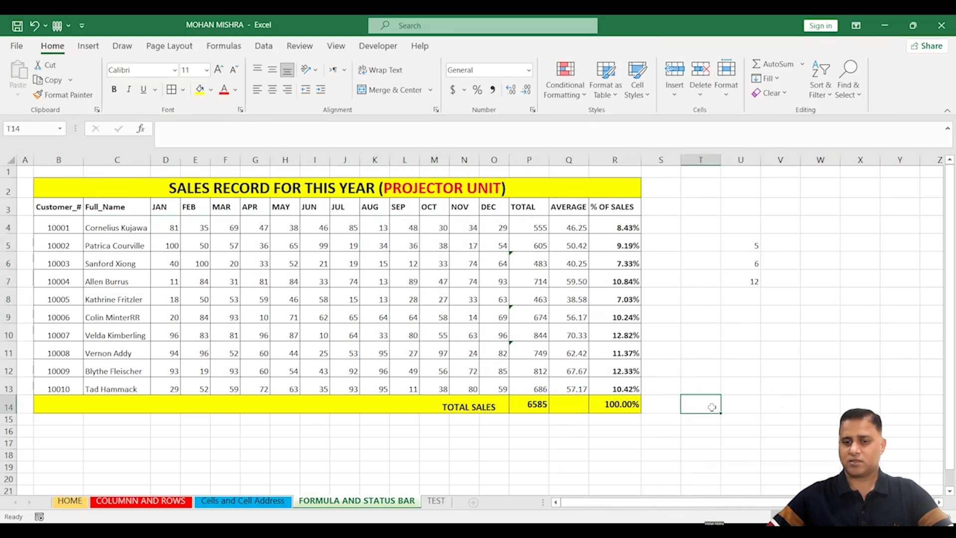
left_click(478, 284)
left_click(371, 280)
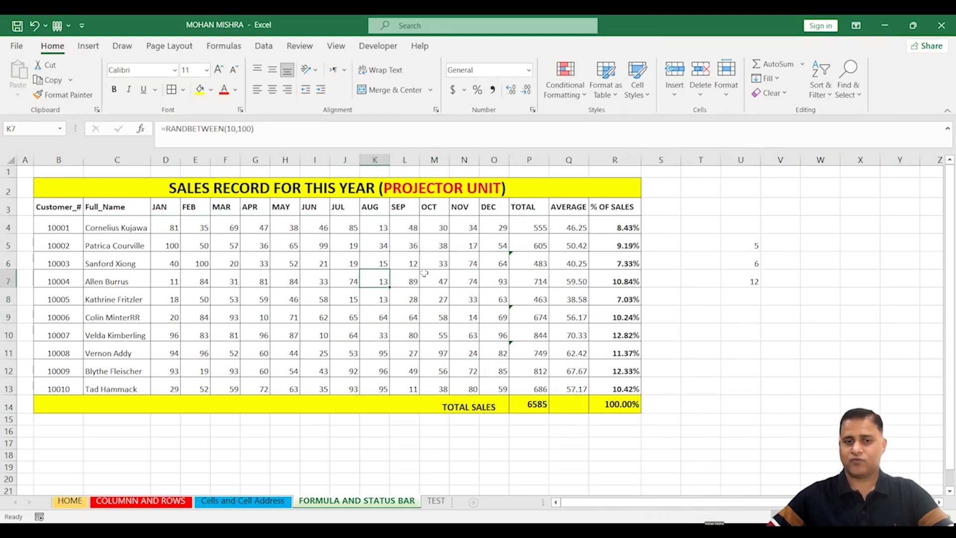
left_click(372, 263)
left_click(317, 258)
left_click(356, 298)
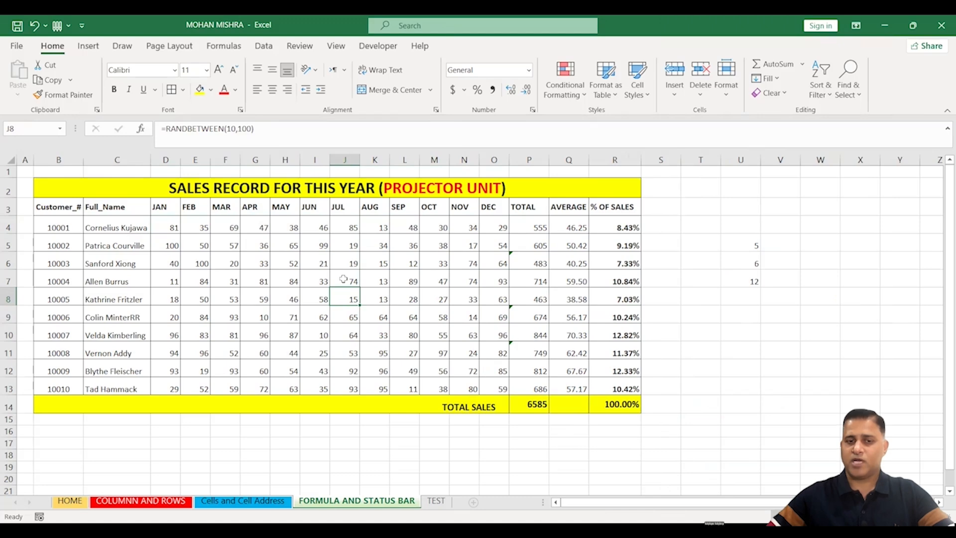
Check the status bar statistics for J7:M11, K5:M10 and M6:N11, and view the TOTAL formula in P9
left_click_drag(344, 279, 434, 344)
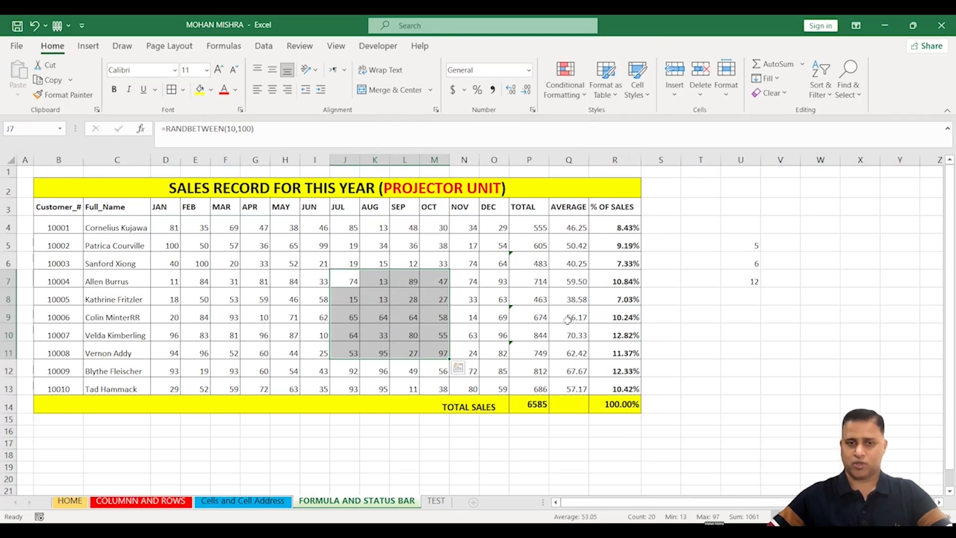
left_click(533, 319)
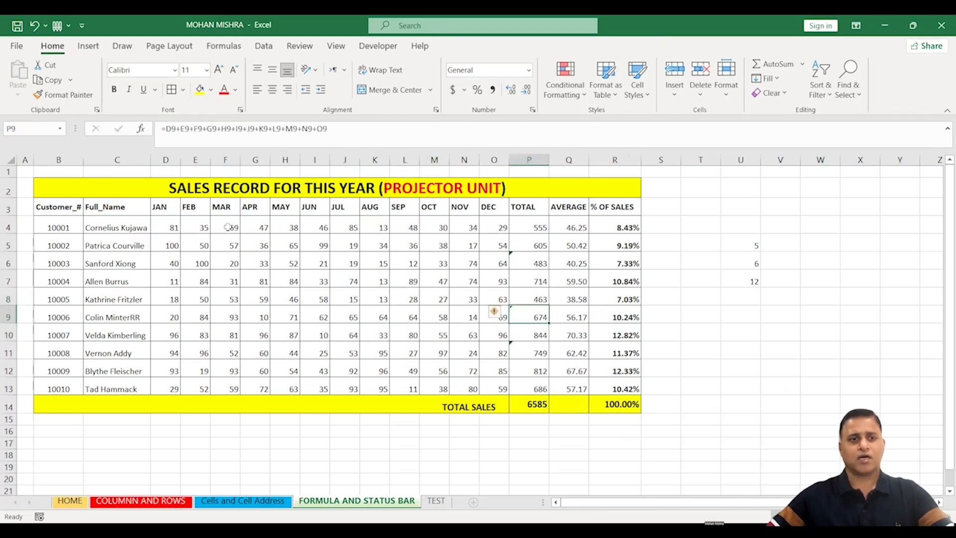
left_click(252, 277)
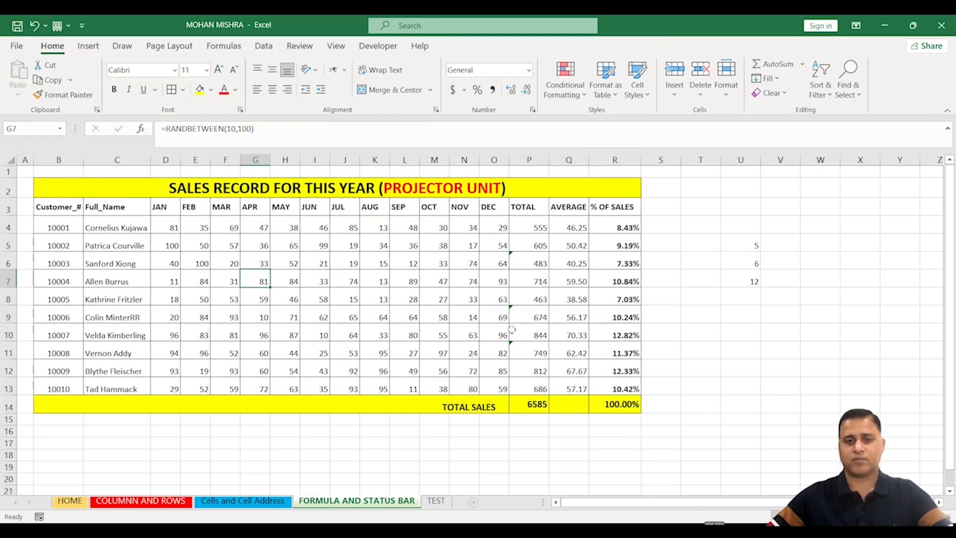
left_click_drag(375, 244, 441, 333)
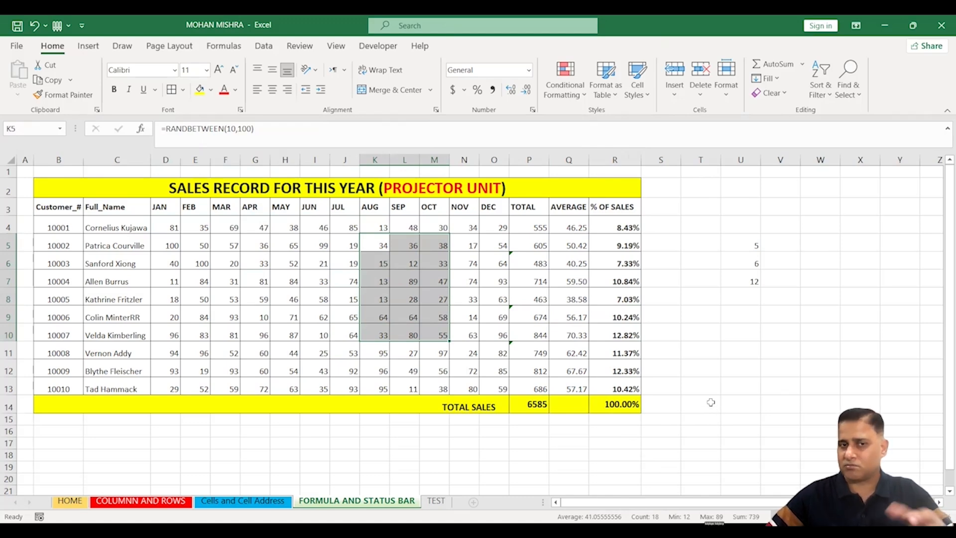
left_click(702, 388)
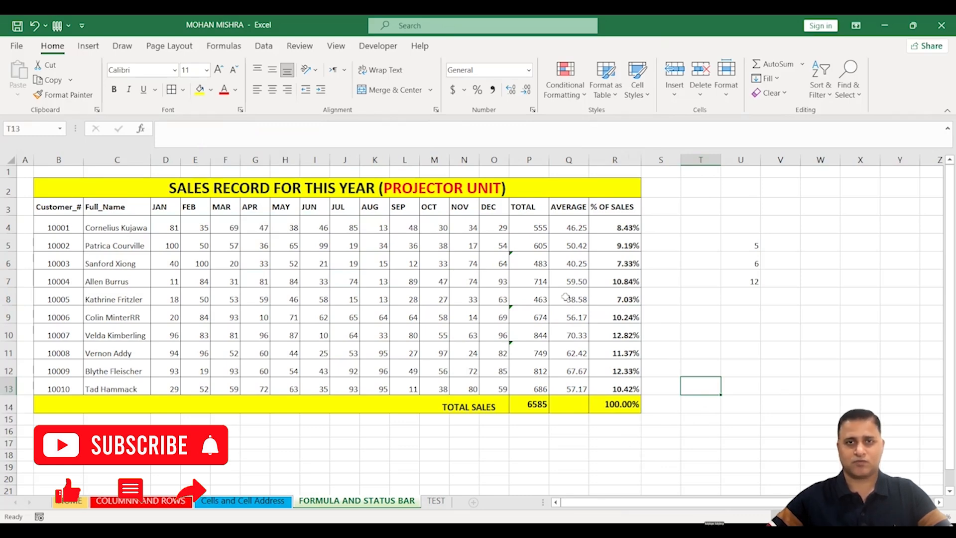
left_click_drag(426, 264, 462, 354)
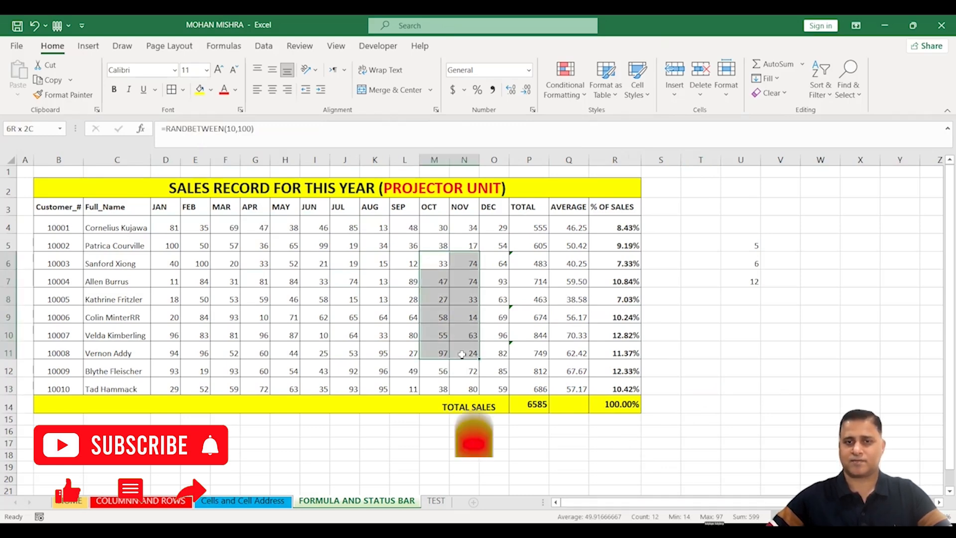
left_click(292, 298)
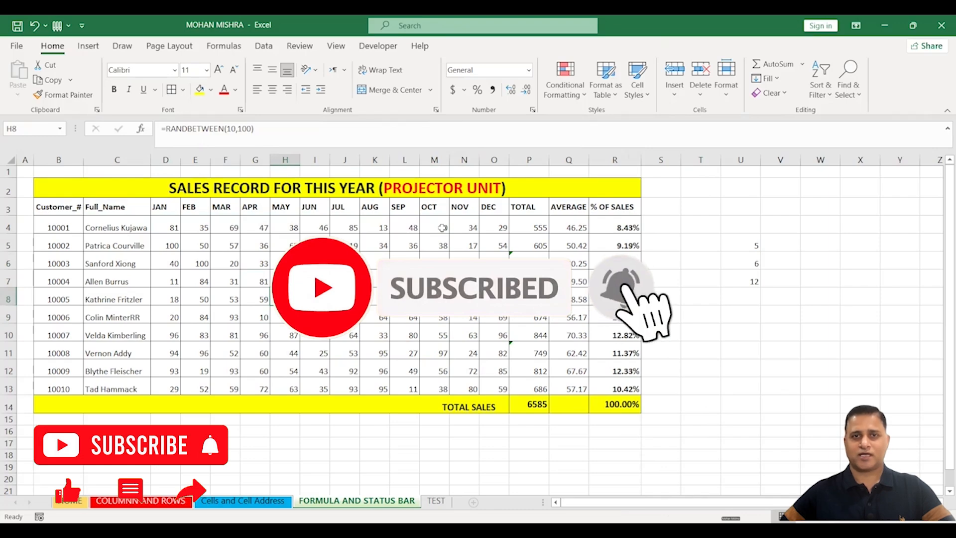